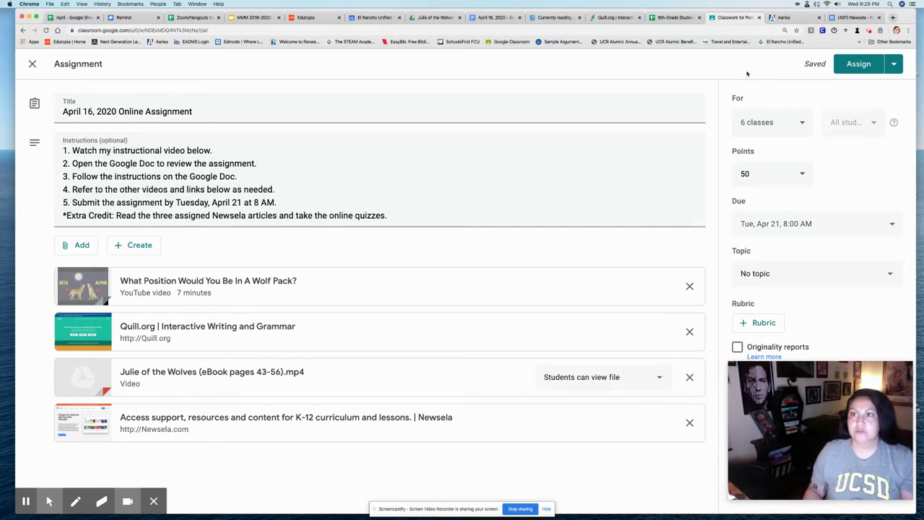
- Review the assigned articles in the Newsela binder and return to the Google Classroom assignment
{"action": "left_click", "coordinate": [848, 19]}
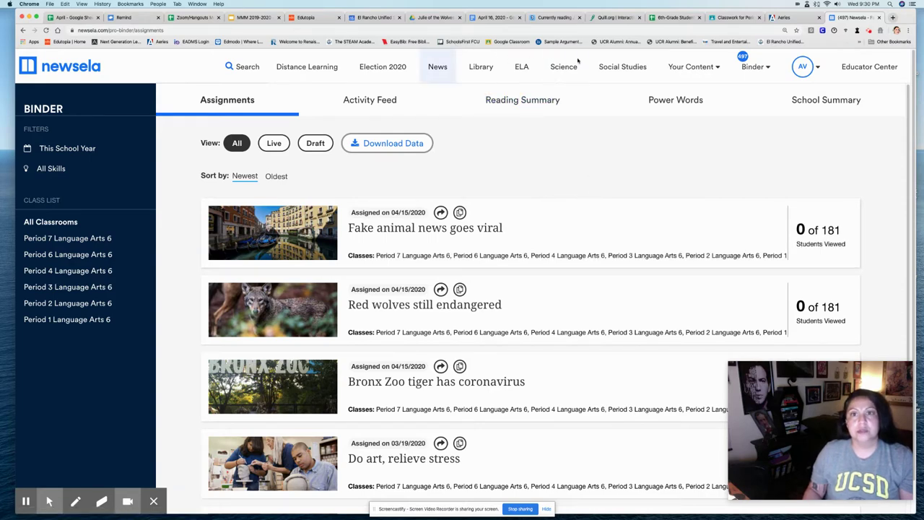
{"action": "left_click", "coordinate": [724, 20]}
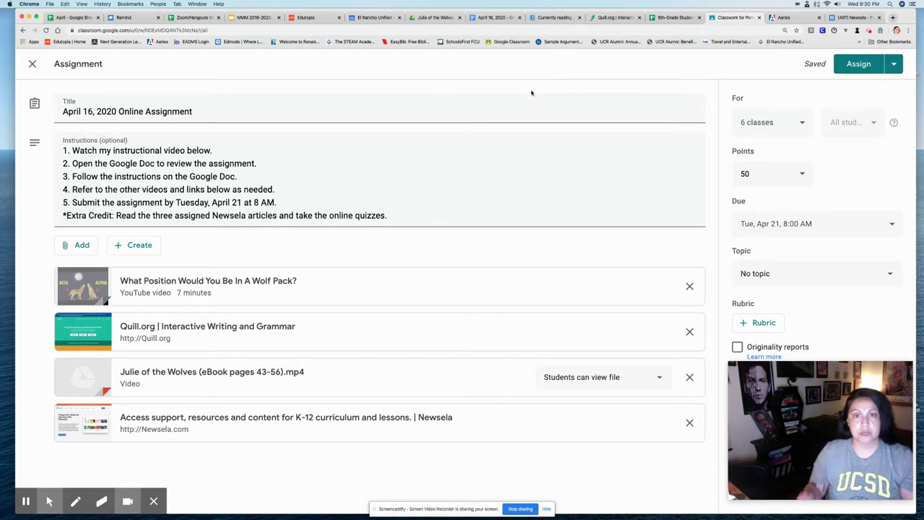
- Switch to the April 16, 2020 lesson plan in Google Docs, set its zoom to 150%, and place the cursor at the first task
{"action": "left_click", "coordinate": [481, 18]}
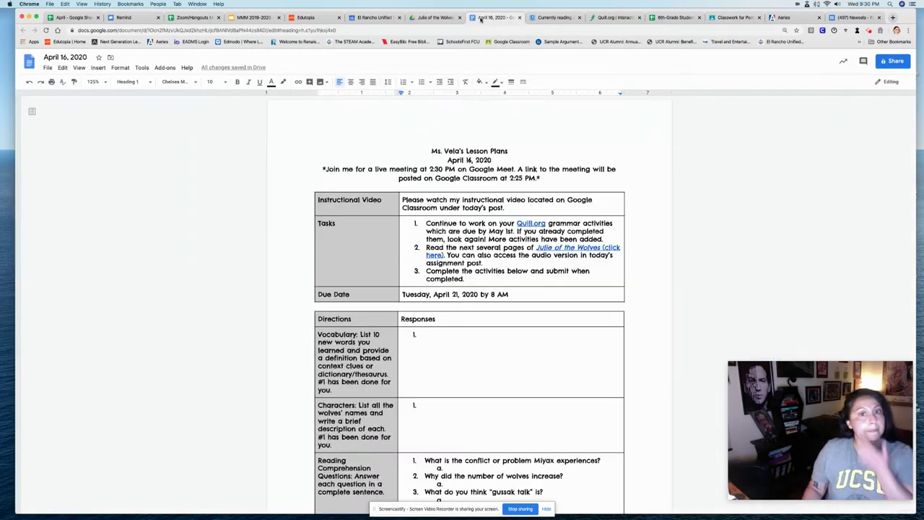
{"action": "left_click", "coordinate": [104, 83]}
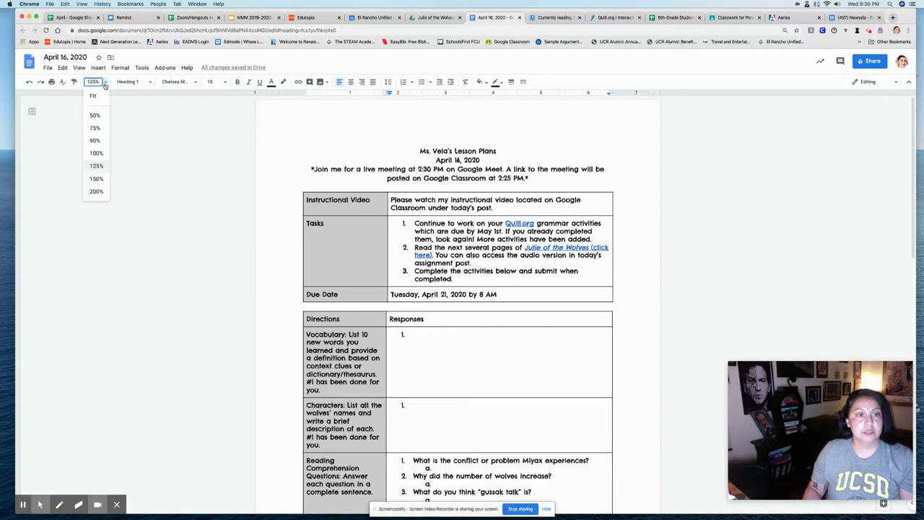
{"action": "left_click", "coordinate": [92, 179]}
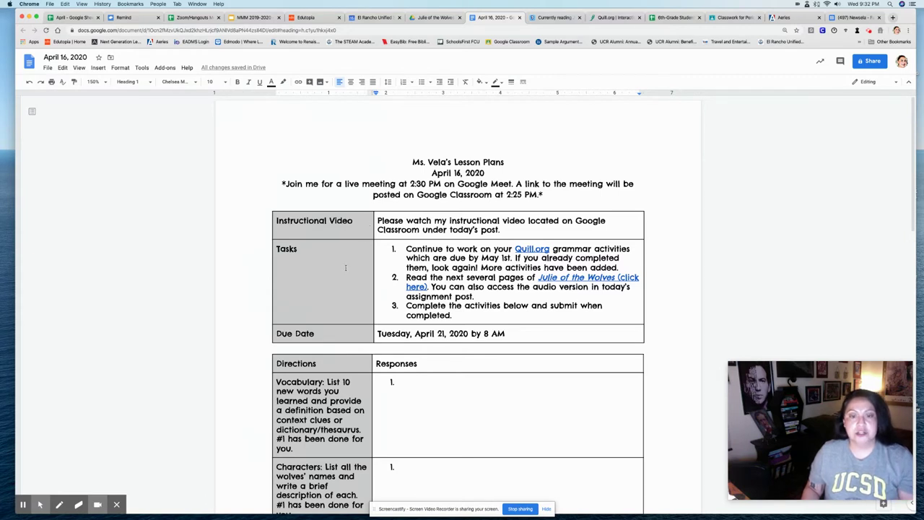
{"action": "left_click", "coordinate": [379, 249]}
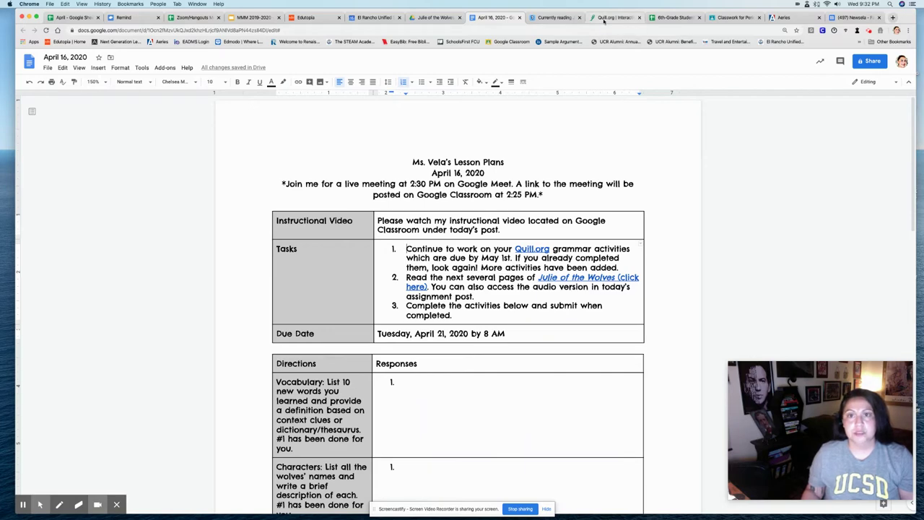
- Switch to the Quill.org site and open its login page
{"action": "left_click", "coordinate": [22, 504]}
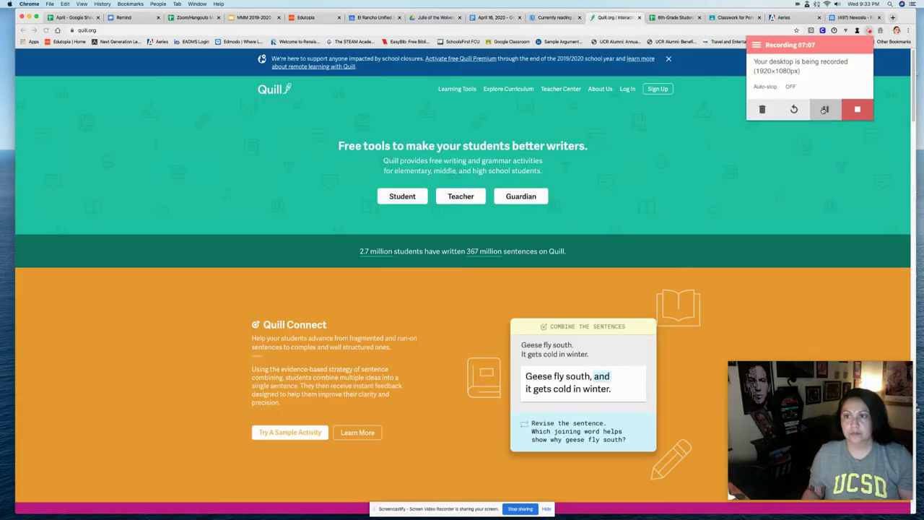
{"action": "left_click", "coordinate": [824, 109]}
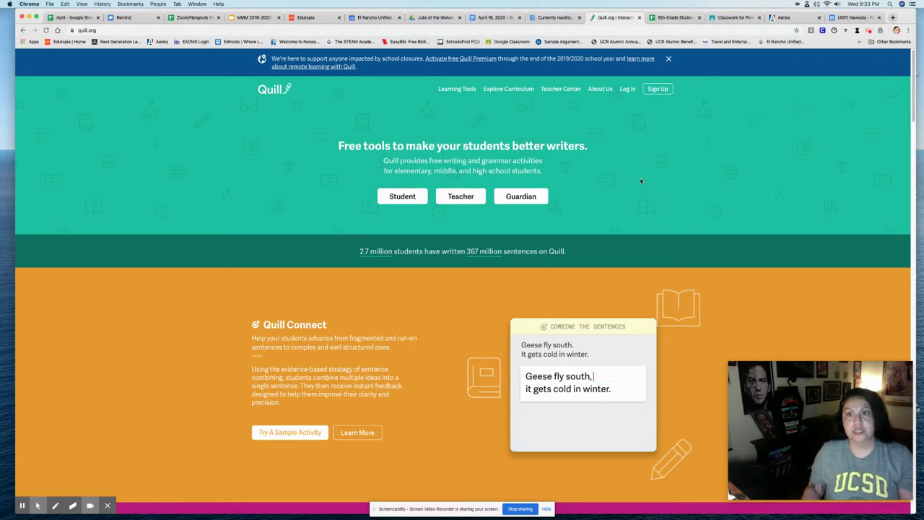
{"action": "left_click", "coordinate": [627, 90]}
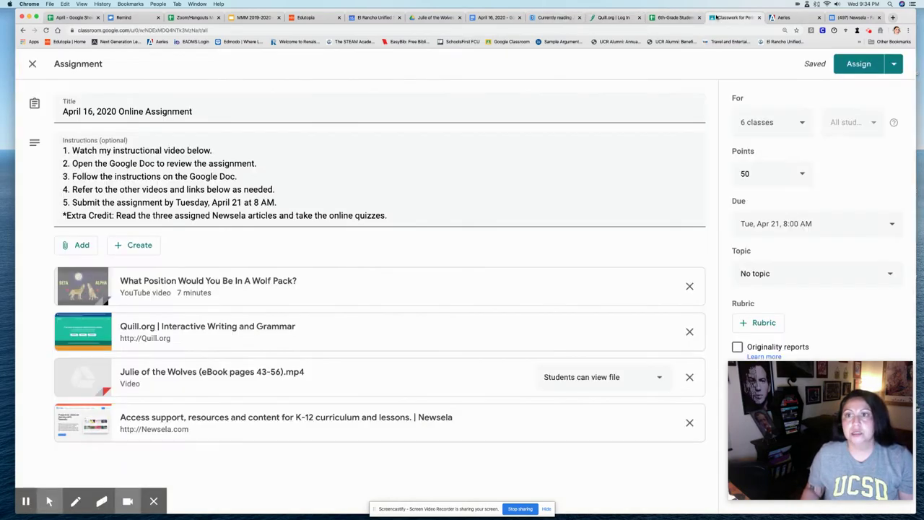
- Compare the resources attached to the Google Classroom assignment with the task list in the April 16, 2020 lesson plan
{"action": "left_click", "coordinate": [733, 17]}
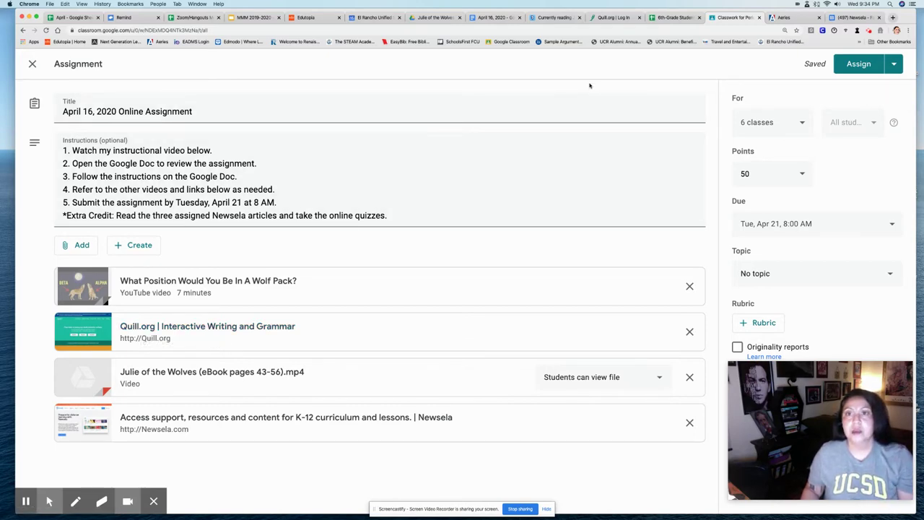
{"action": "left_click", "coordinate": [491, 18]}
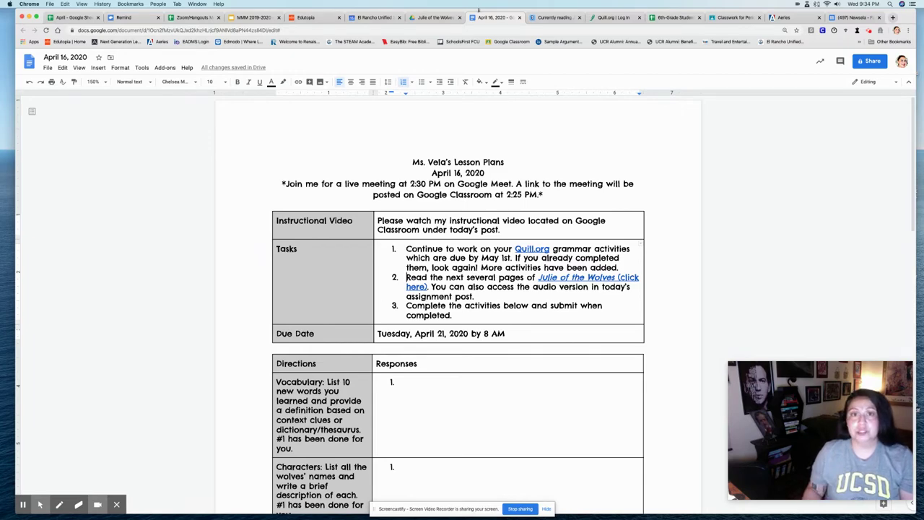
{"action": "left_click", "coordinate": [730, 20]}
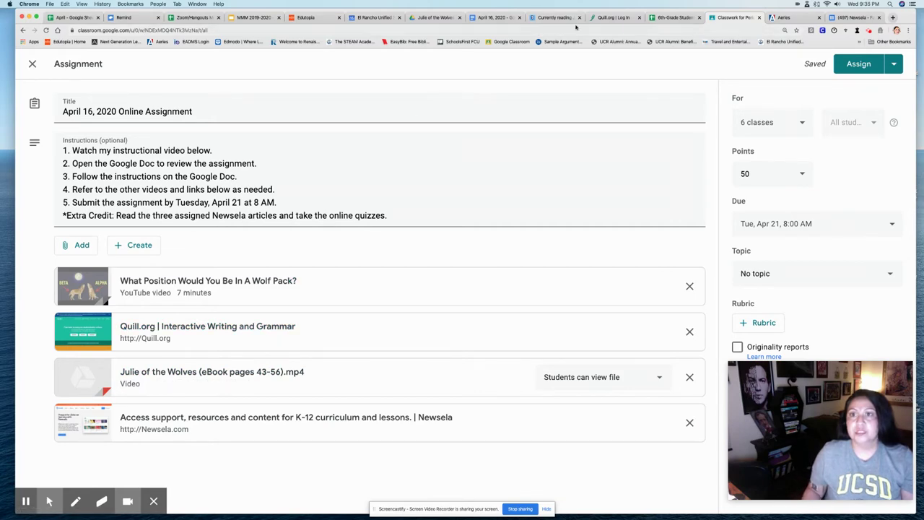
{"action": "left_click", "coordinate": [497, 18]}
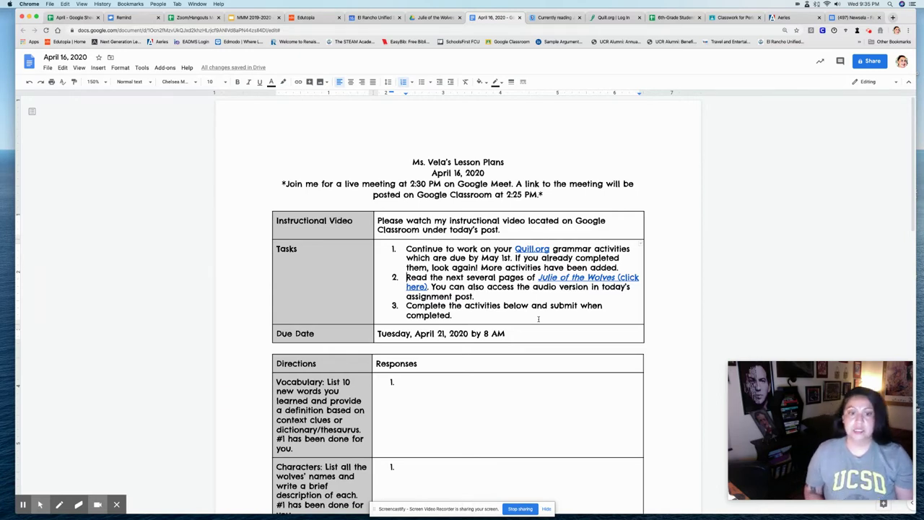
- Arrange the lesson plan's directions table and the "Julie of the Wolves (eBook pages 43-56)" document in side-by-side windows
{"action": "scroll", "coordinate": [538, 318], "scroll_direction": "down", "scroll_amount": 5}
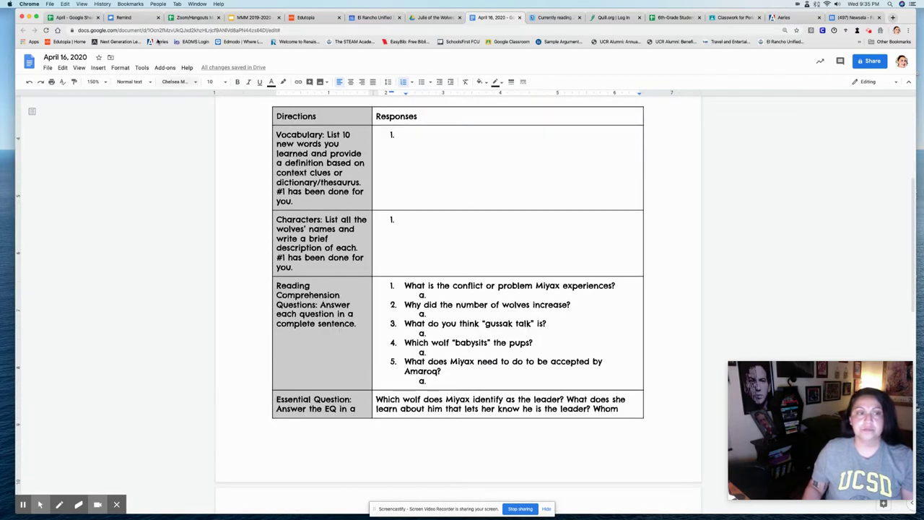
{"action": "left_click", "coordinate": [37, 18]}
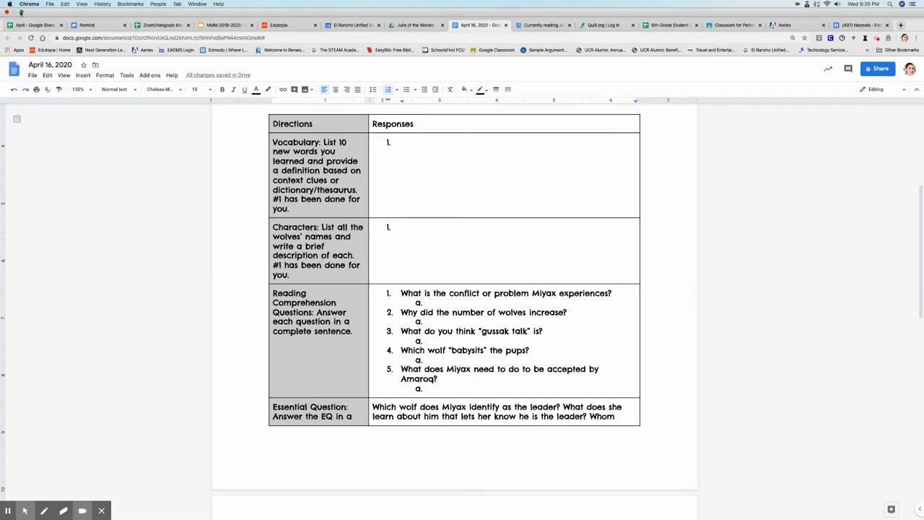
{"action": "left_click", "coordinate": [21, 12]}
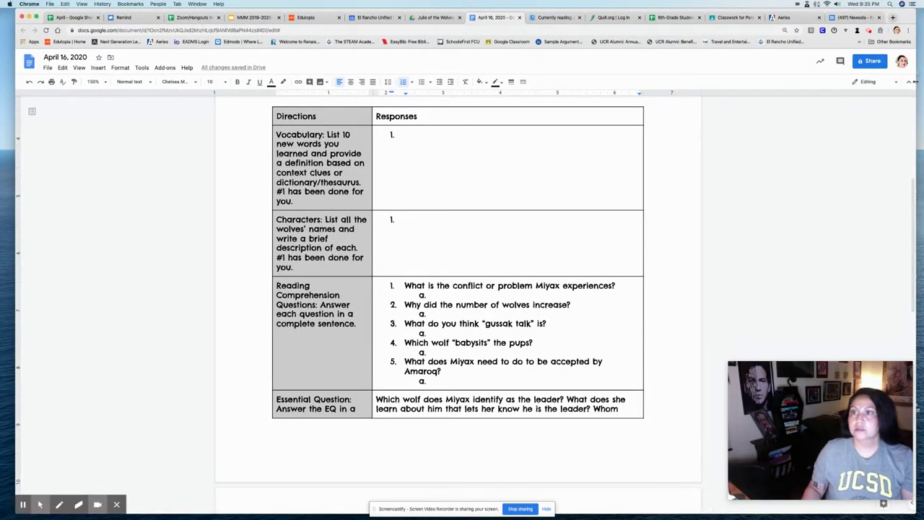
{"action": "left_click_drag", "start_coordinate": [915, 101], "coordinate": [606, 153]}
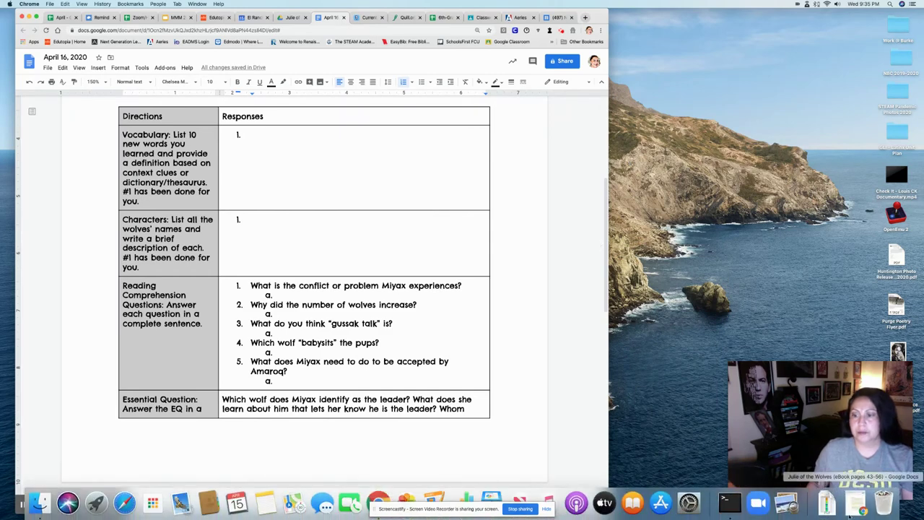
{"action": "left_click", "coordinate": [855, 514]}
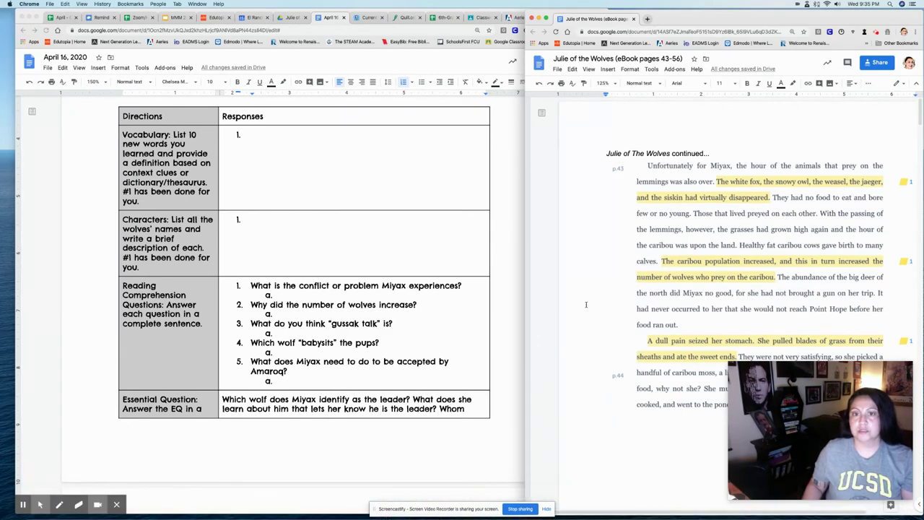
{"action": "left_click_drag", "start_coordinate": [813, 375], "coordinate": [243, 439]}
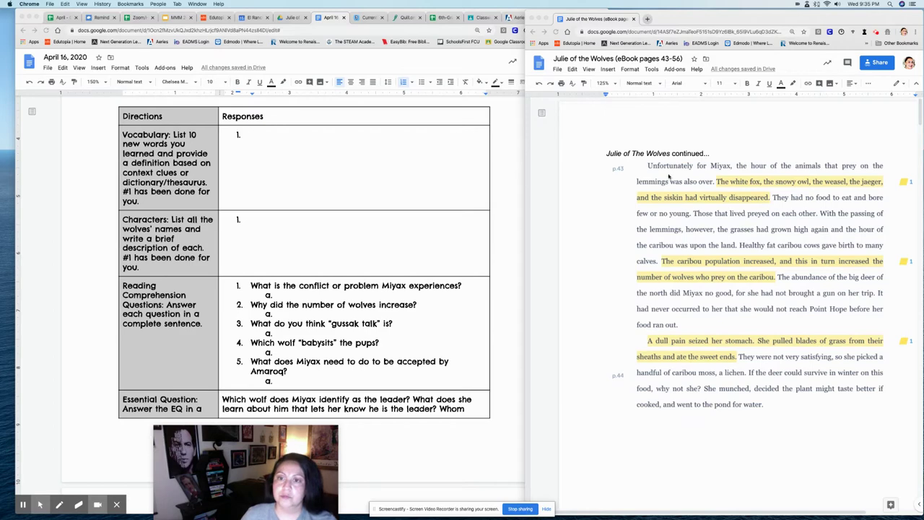
- Skim the highlighted passages in the Julie of the Wolves eBook document and return to its beginning on page 43
{"action": "scroll", "coordinate": [671, 186], "scroll_direction": "down", "scroll_amount": 4}
{"action": "scroll", "coordinate": [670, 187], "scroll_direction": "down", "scroll_amount": 5}
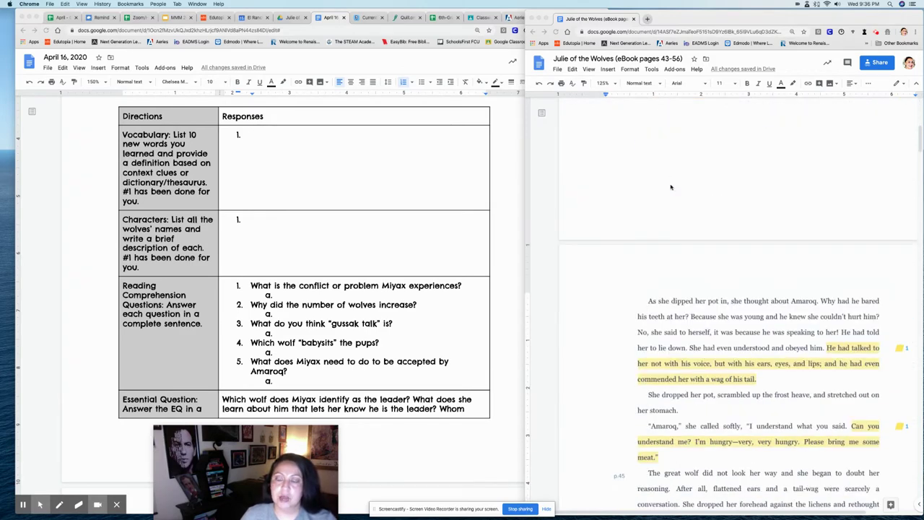
{"action": "scroll", "coordinate": [671, 186], "scroll_direction": "down", "scroll_amount": 5}
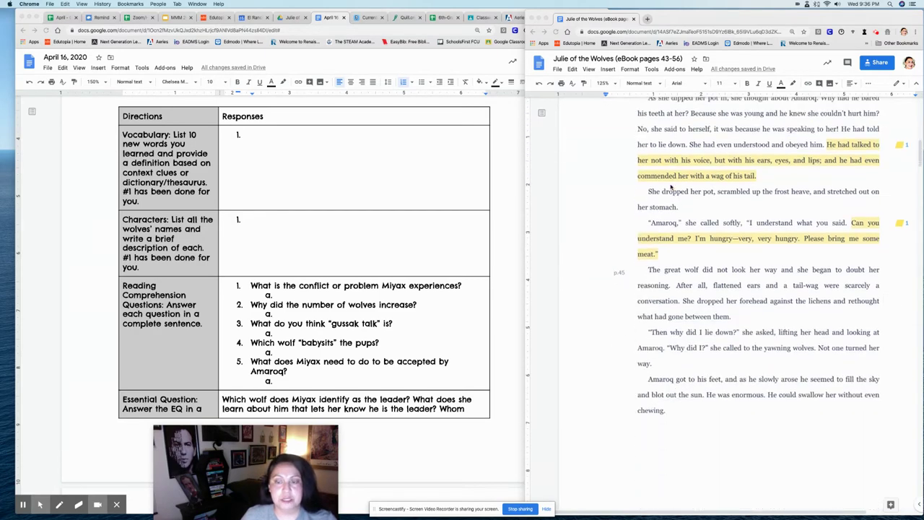
{"action": "scroll", "coordinate": [671, 187], "scroll_direction": "down", "scroll_amount": 10}
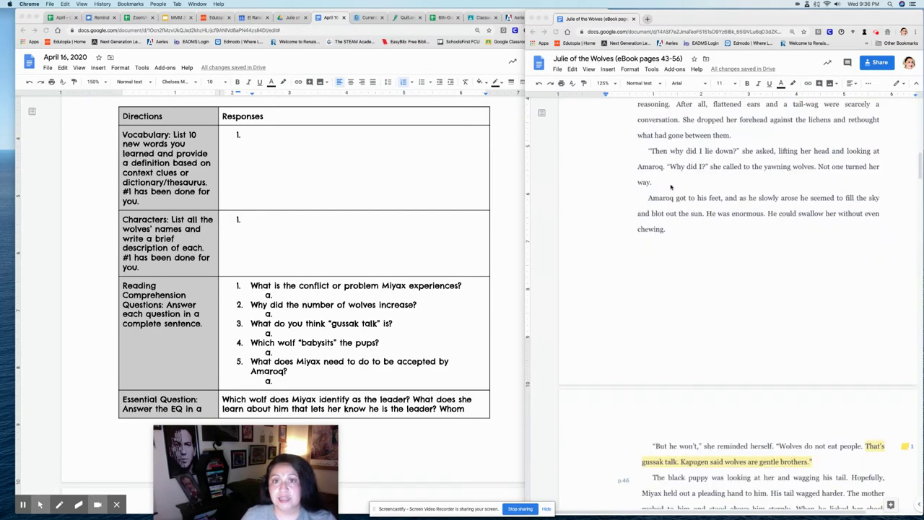
{"action": "scroll", "coordinate": [670, 187], "scroll_direction": "down", "scroll_amount": 6}
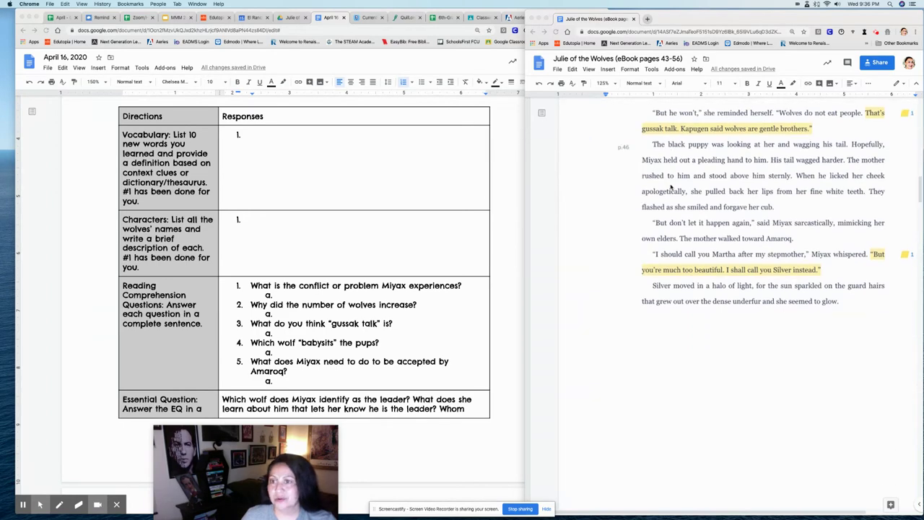
{"action": "scroll", "coordinate": [670, 186], "scroll_direction": "down", "scroll_amount": 10}
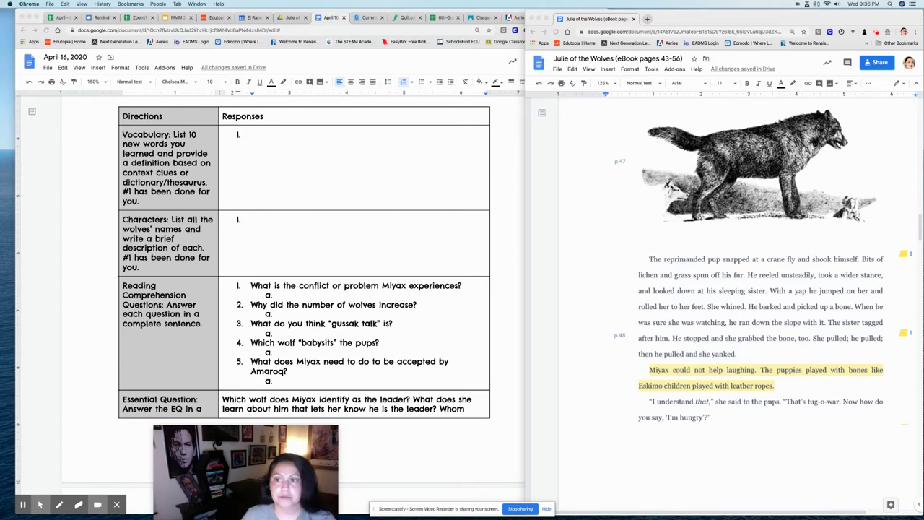
{"action": "scroll", "coordinate": [670, 186], "scroll_direction": "down", "scroll_amount": 15}
{"action": "scroll", "coordinate": [671, 186], "scroll_direction": "up", "scroll_amount": 20}
{"action": "scroll", "coordinate": [671, 186], "scroll_direction": "up", "scroll_amount": 15}
{"action": "scroll", "coordinate": [670, 188], "scroll_direction": "up", "scroll_amount": 15}
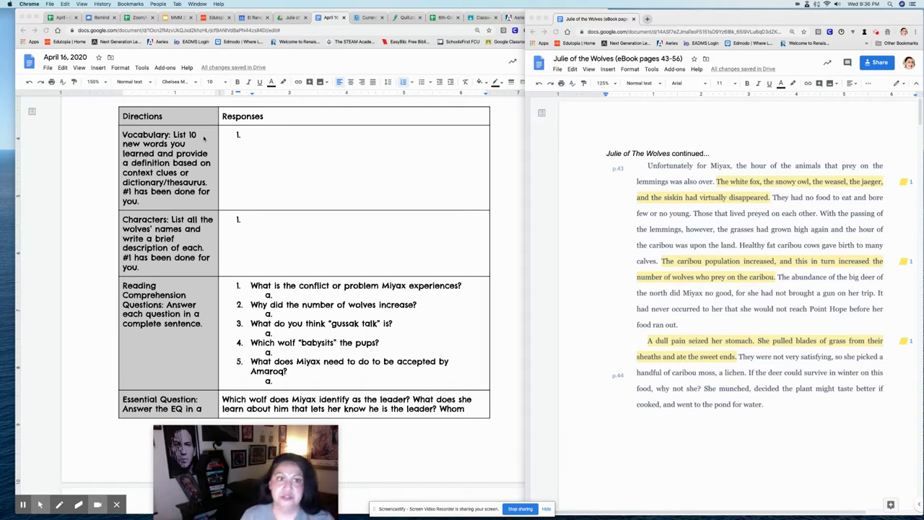
- Enter "abundance: a large amount or plenty of" as the first Vocabulary response and add an empty second list item
{"action": "left_click", "coordinate": [261, 133]}
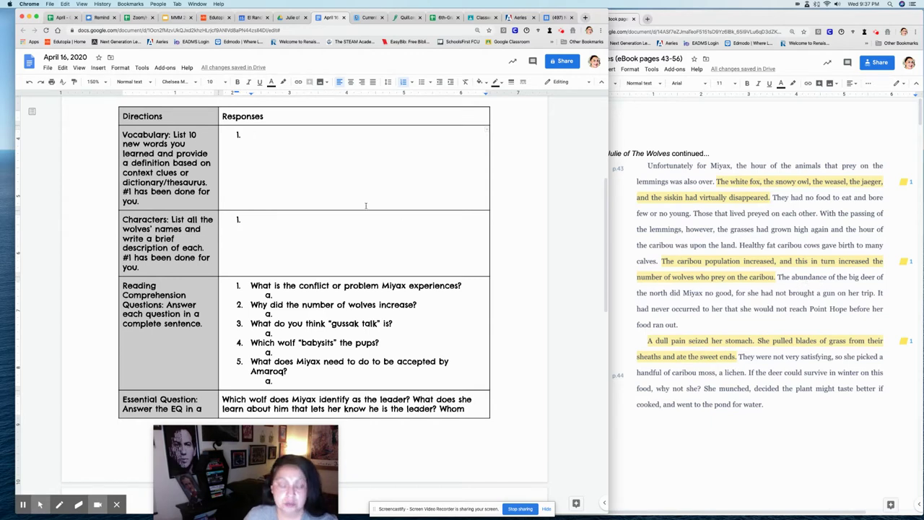
{"action": "type", "text": "abundance"}
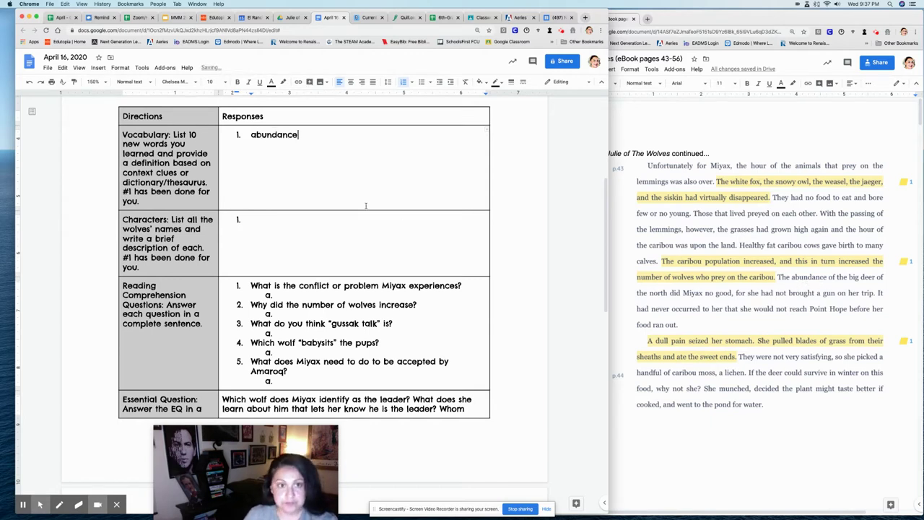
{"action": "type", "text": ":"}
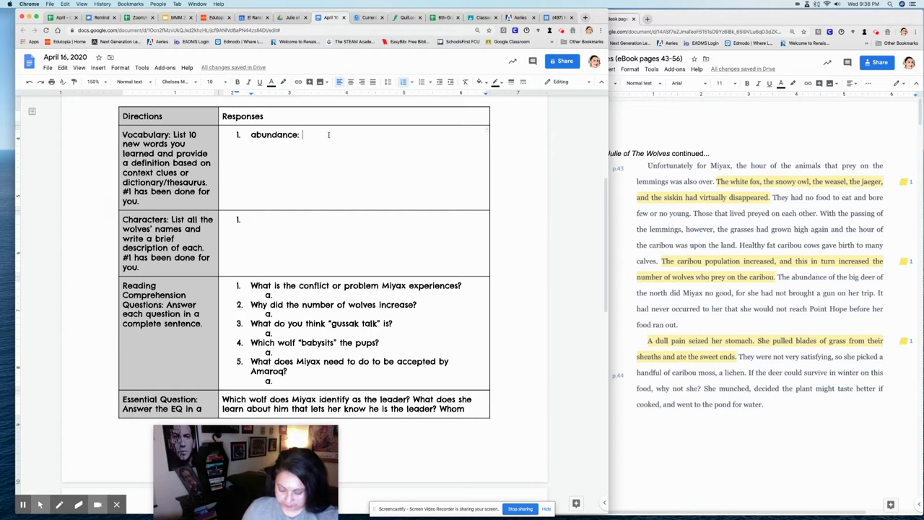
{"action": "type", "text": "a large amount or plenty of"}
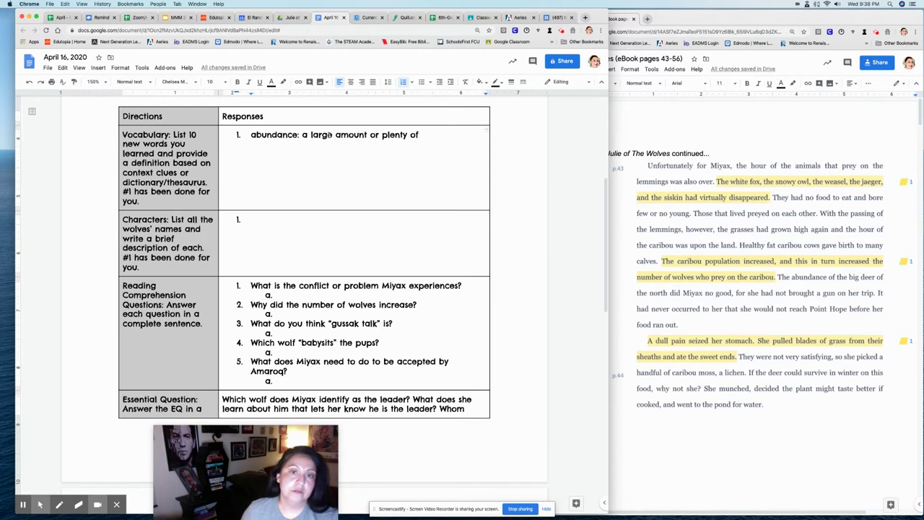
{"action": "key", "text": "Return"}
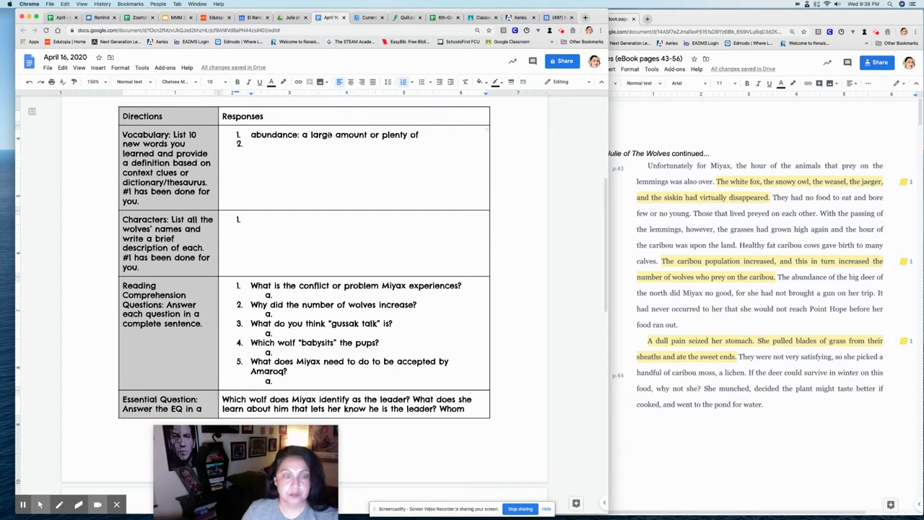
{"action": "key", "text": "BackSpace"}
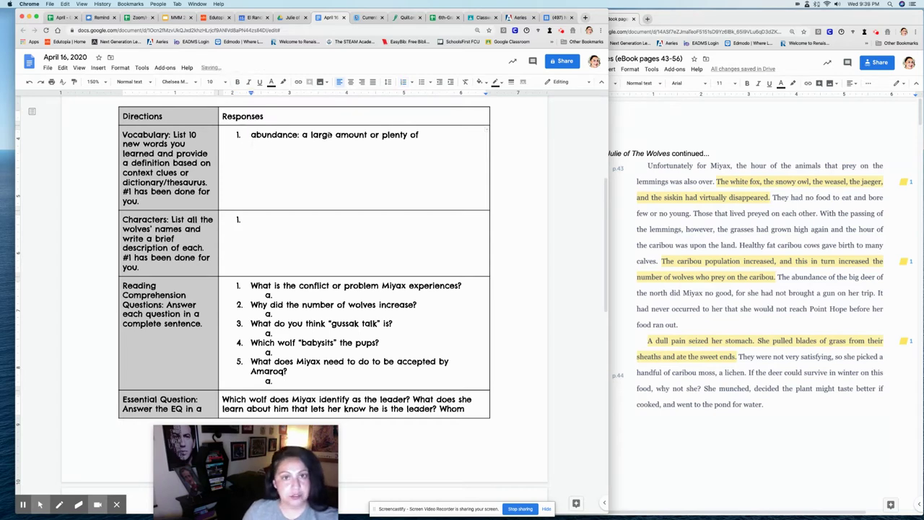
{"action": "key", "text": "super+z"}
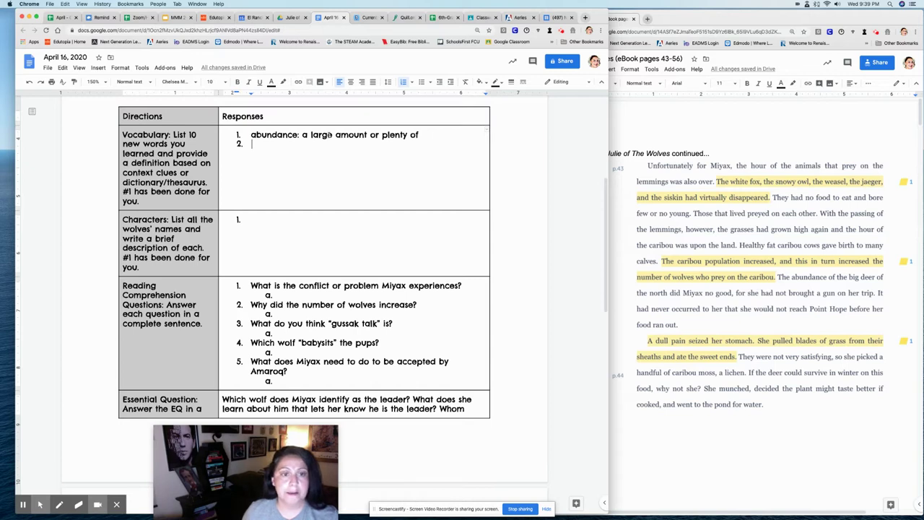
- Enter "Amaroq: Male, leader of the wolf pack, large, respected by all wolf adults and pups" as the first Characters response
{"action": "scroll", "coordinate": [330, 204], "scroll_direction": "down", "scroll_amount": 2}
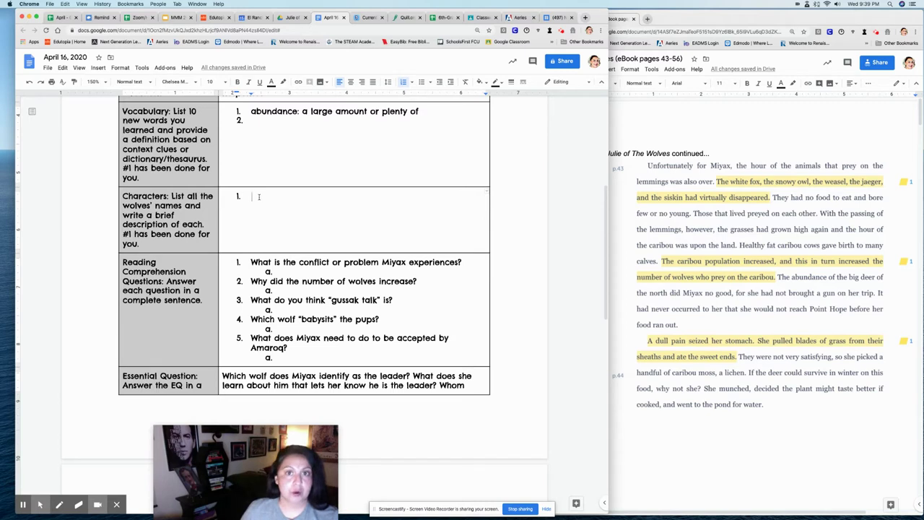
{"action": "type", "text": "Ama"}
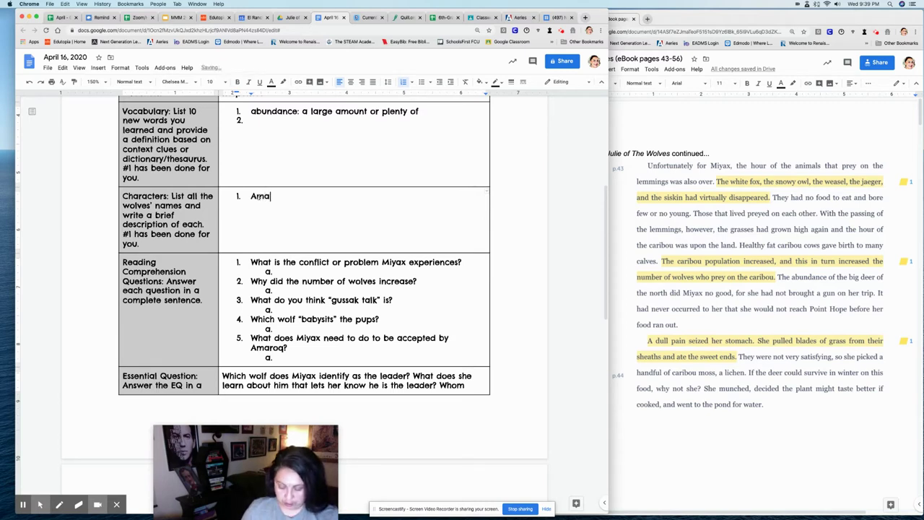
{"action": "type", "text": "roq:"}
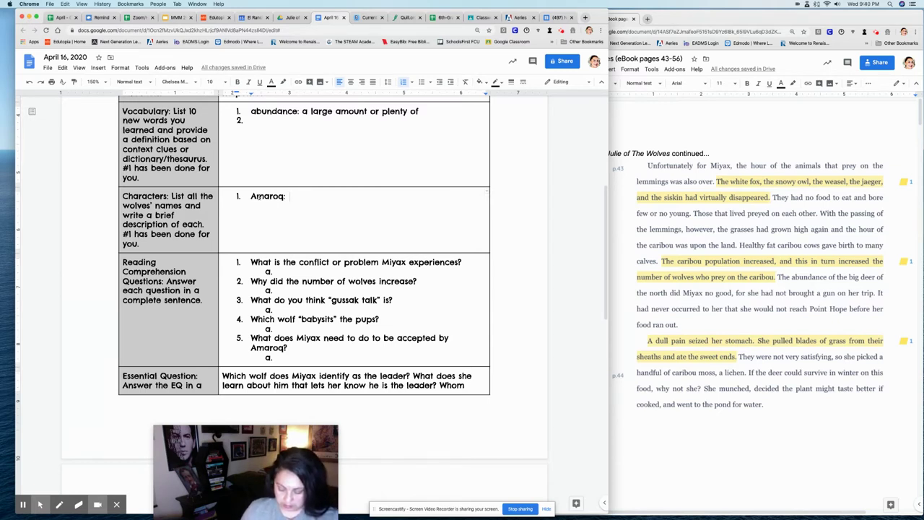
{"action": "type", "text": "Male, leader of the wolf pack"}
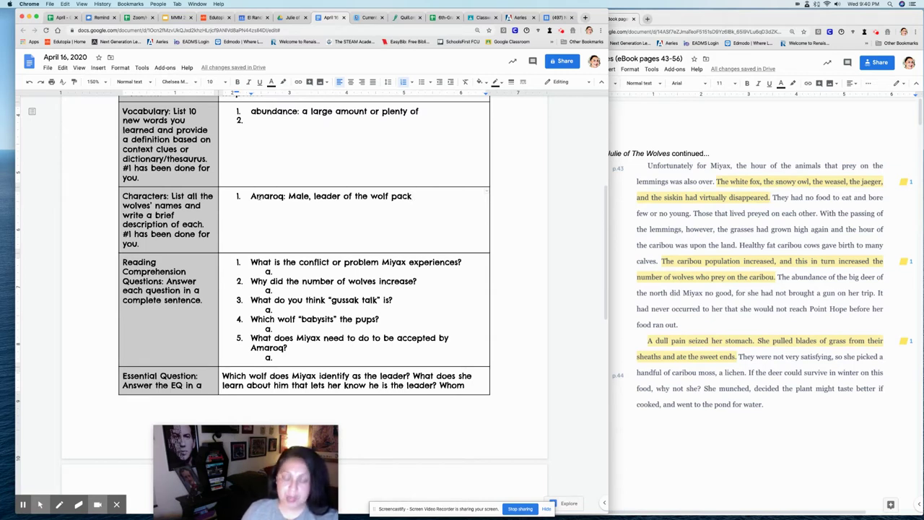
{"action": "type", "text": ", "}
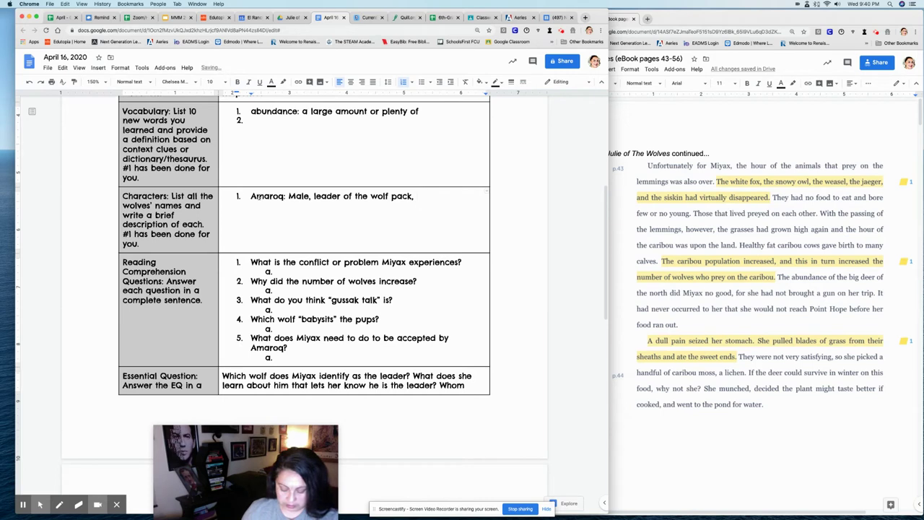
{"action": "type", "text": "large, respected by all wolf adults and pups"}
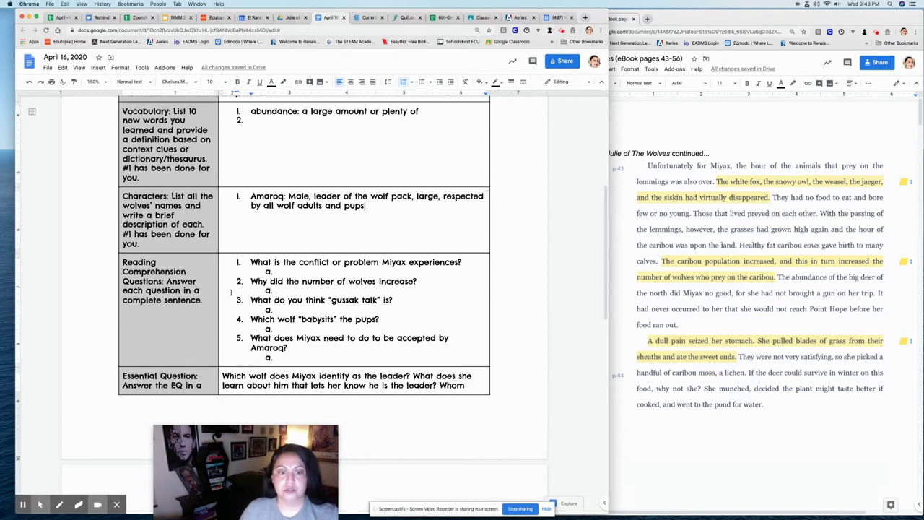
- Reword the second reading comprehension question to "Why has the number of wolves increased in Alaska?"
{"action": "left_click", "coordinate": [285, 281]}
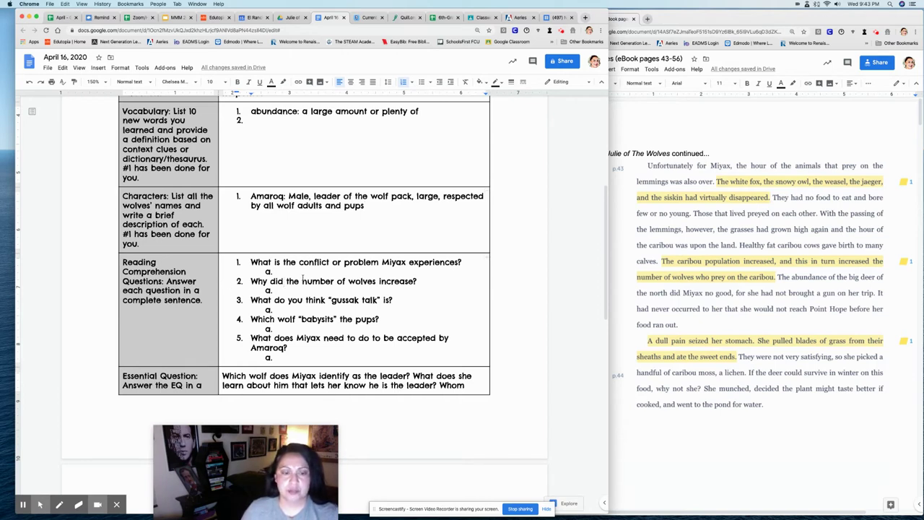
{"action": "key", "text": "BackSpace"}
{"action": "key", "text": "BackSpace"}
{"action": "key", "text": "BackSpace"}
{"action": "type", "text": "has"}
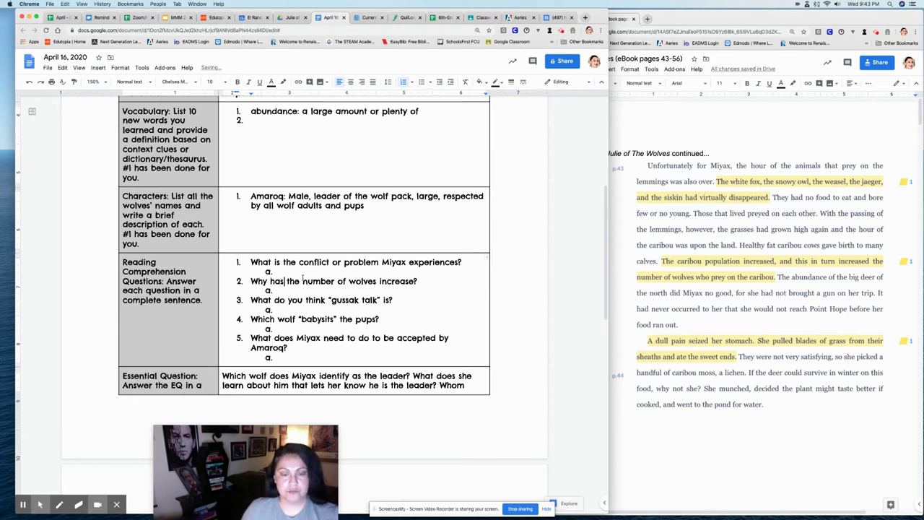
{"action": "left_click", "coordinate": [412, 280]}
{"action": "type", "text": "d"}
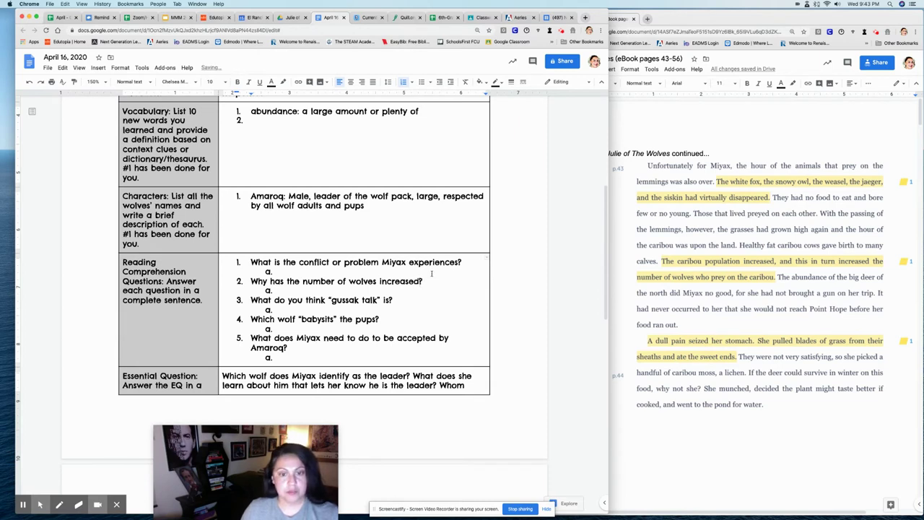
{"action": "type", "text": " in Alask"}
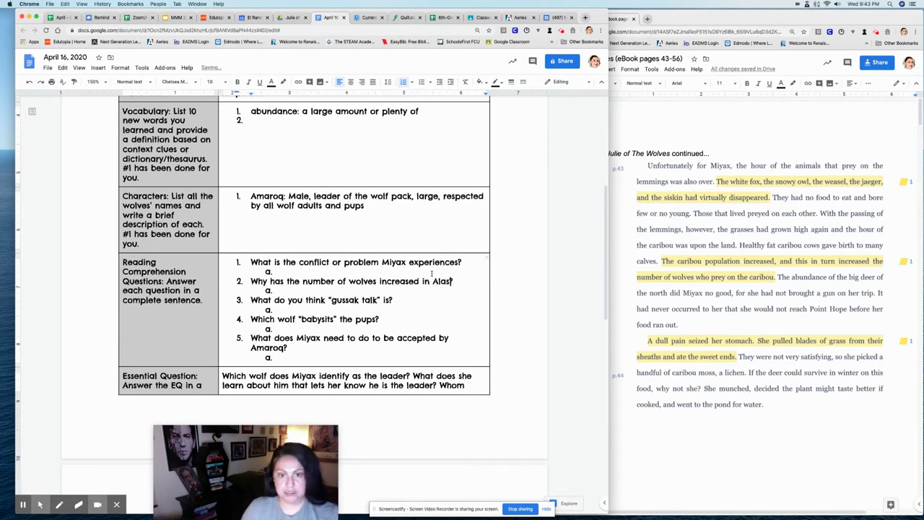
{"action": "type", "text": "a"}
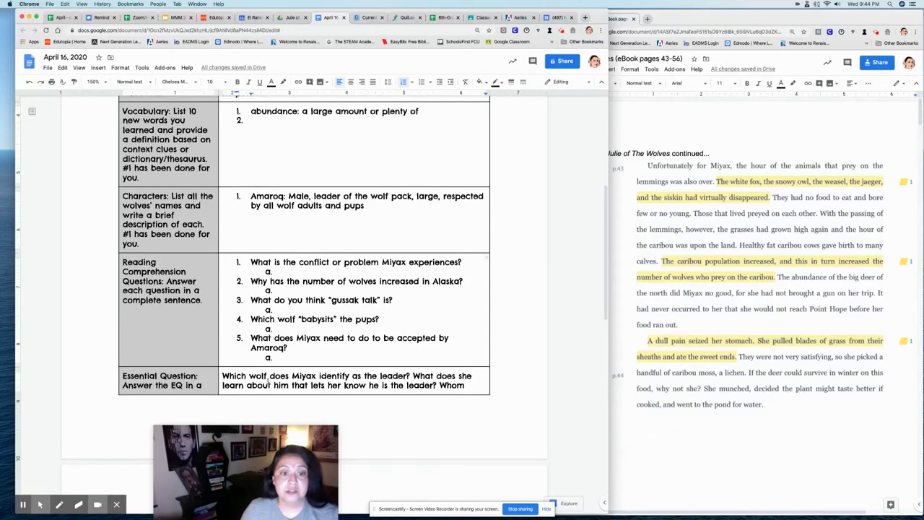
- Insert "of 5-10 sentences" after "complete paragraph" in the Essential Question directions
{"action": "scroll", "coordinate": [224, 362], "scroll_direction": "down", "scroll_amount": 5}
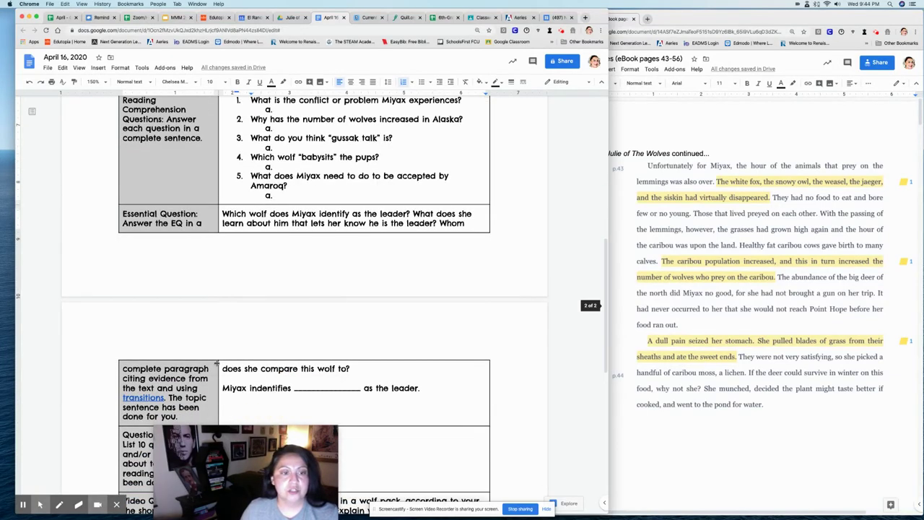
{"action": "scroll", "coordinate": [216, 363], "scroll_direction": "down", "scroll_amount": 2}
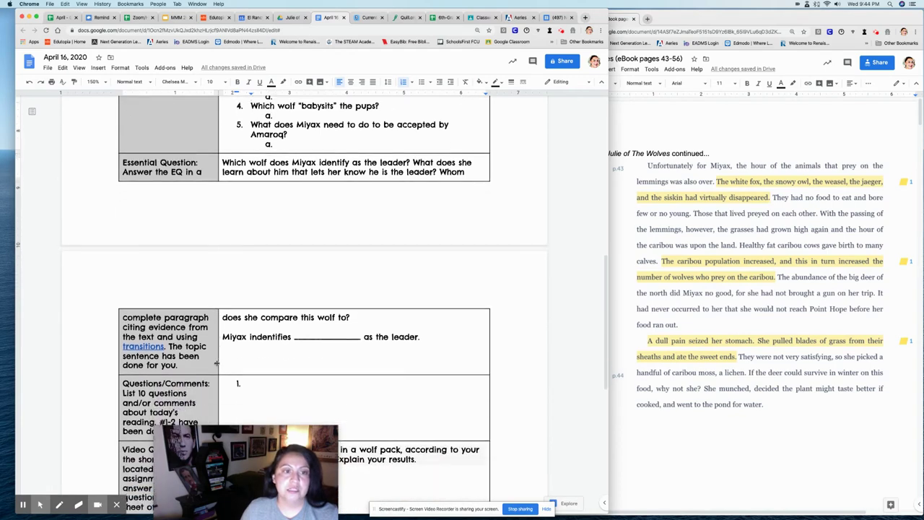
{"action": "scroll", "coordinate": [216, 363], "scroll_direction": "down", "scroll_amount": 1}
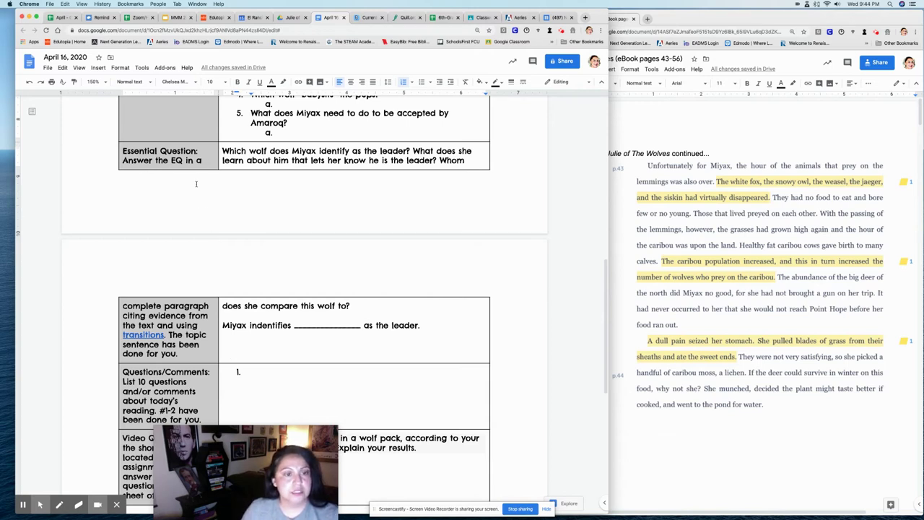
{"action": "left_click", "coordinate": [211, 305]}
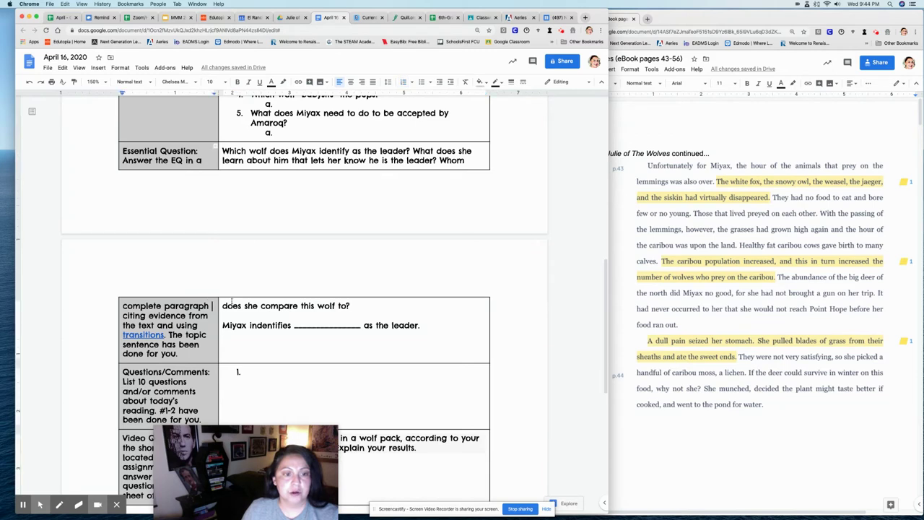
{"action": "key", "text": "Return"}
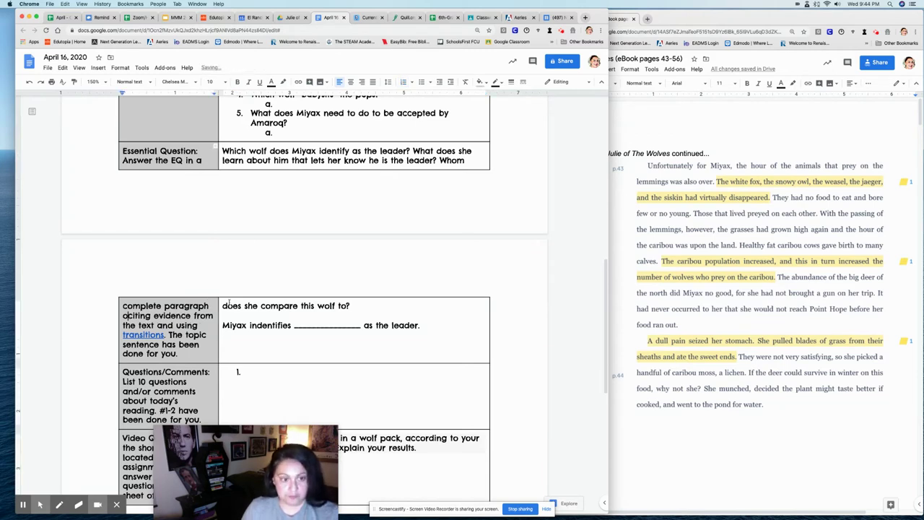
{"action": "type", "text": "of 5-10 sentences"}
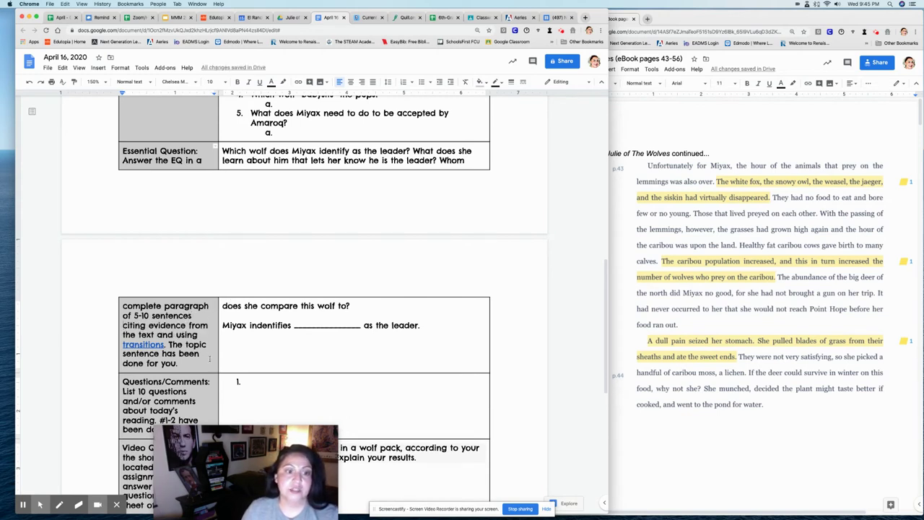
- Replace "done" with "started" in the topic sentence note of the Essential Question directions
{"action": "left_click", "coordinate": [155, 345]}
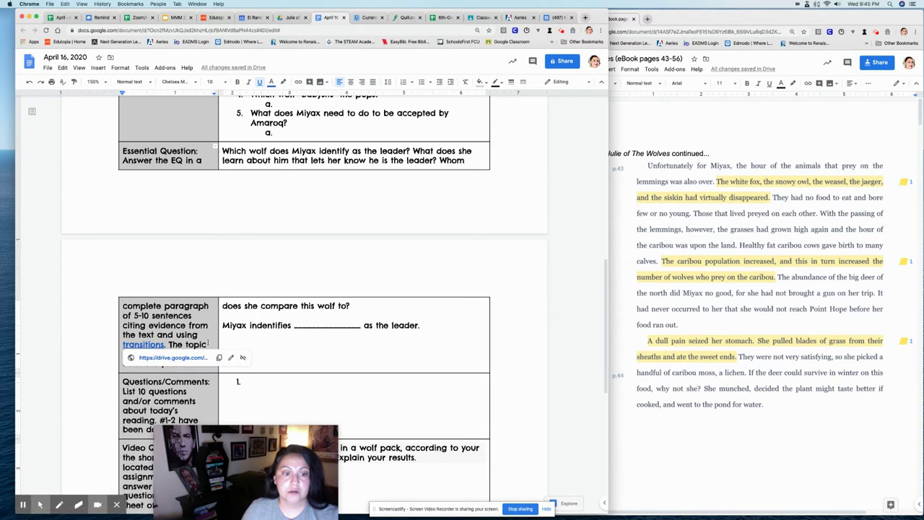
{"action": "left_click", "coordinate": [208, 344]}
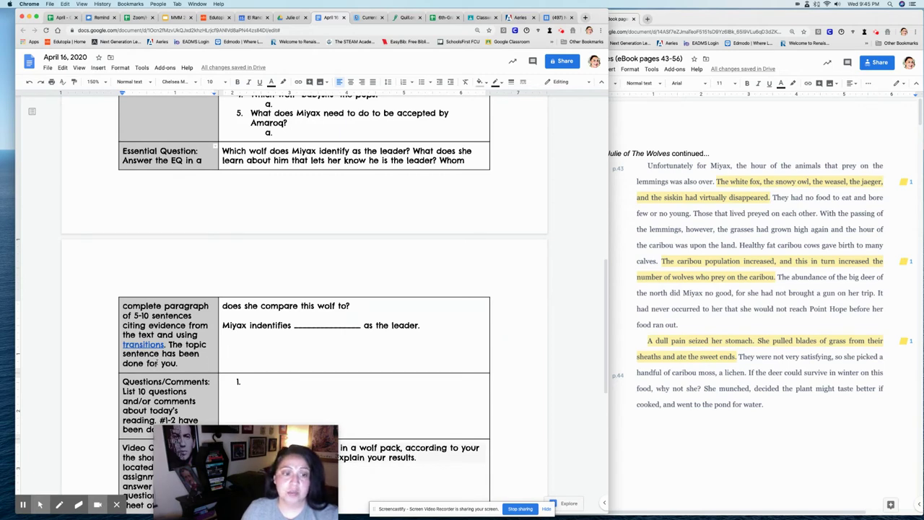
{"action": "left_click_drag", "start_coordinate": [144, 363], "coordinate": [123, 364]}
{"action": "type", "text": "started"}
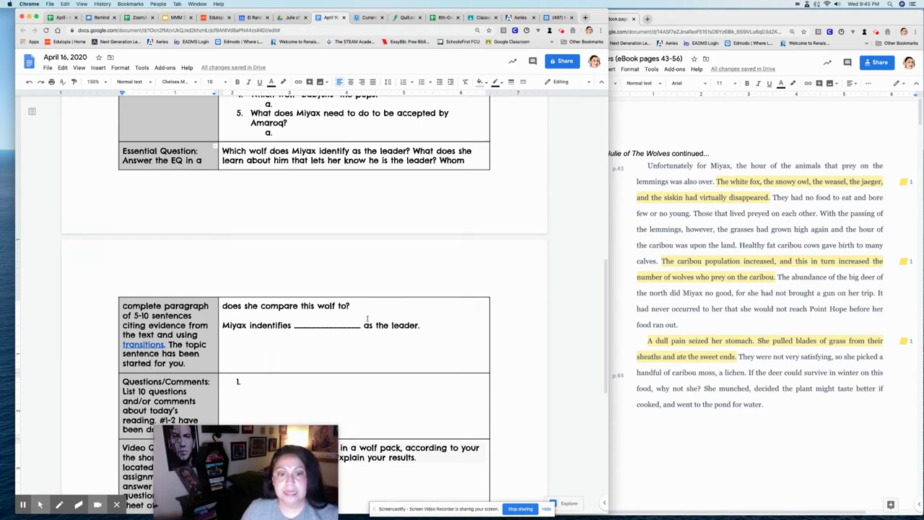
{"action": "left_click_drag", "start_coordinate": [362, 326], "coordinate": [294, 329]}
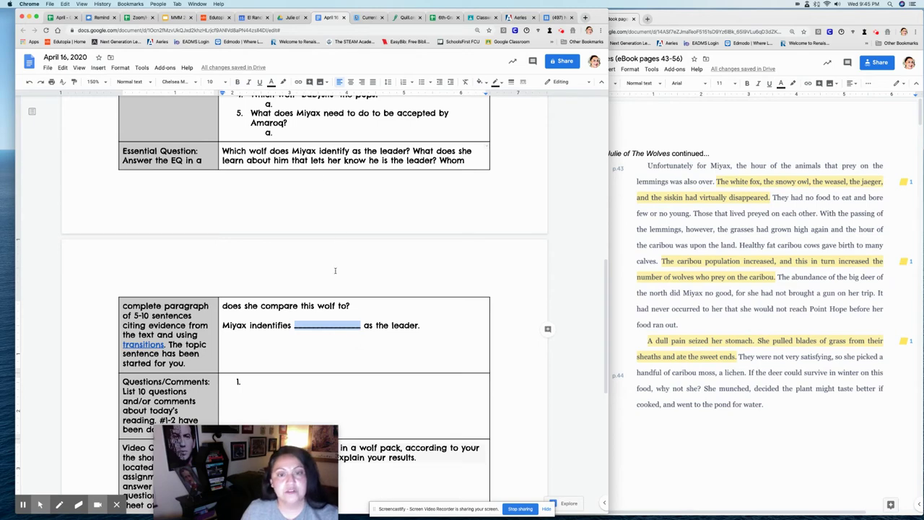
{"action": "left_click", "coordinate": [415, 327]}
- Enter 'Why did the white fox, the snowy owl, the weasel, the jaeger, and the siskin "virtually disappear?"' as the first Questions/Comments response
{"action": "scroll", "coordinate": [220, 370], "scroll_direction": "down", "scroll_amount": 2}
{"action": "scroll", "coordinate": [220, 370], "scroll_direction": "down", "scroll_amount": 2}
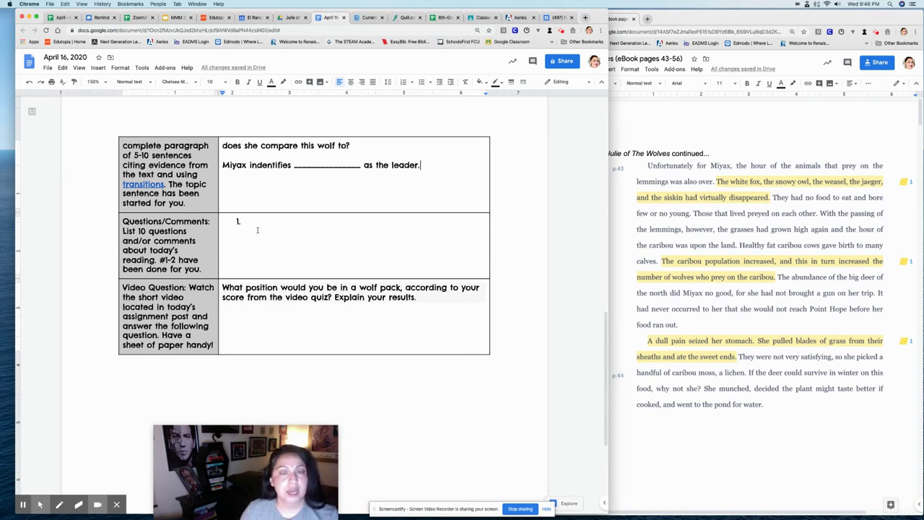
{"action": "left_click", "coordinate": [253, 221]}
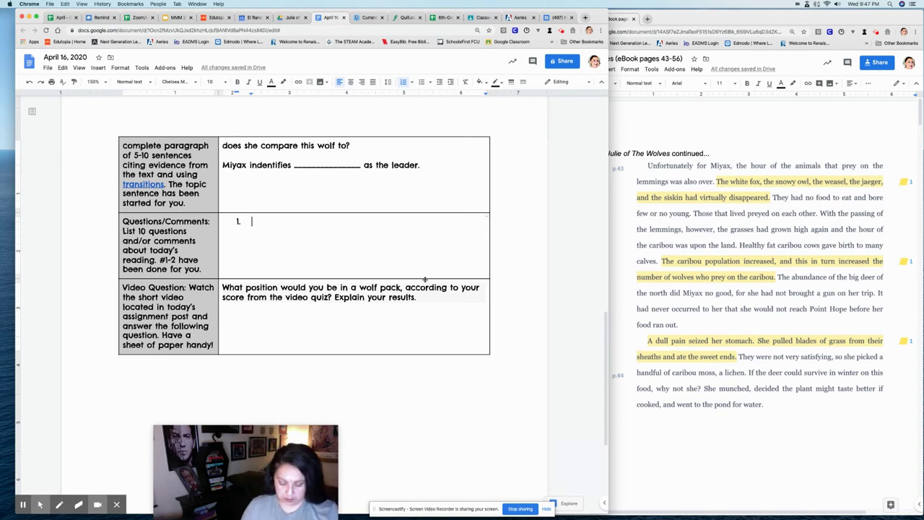
{"action": "type", "text": "Why"}
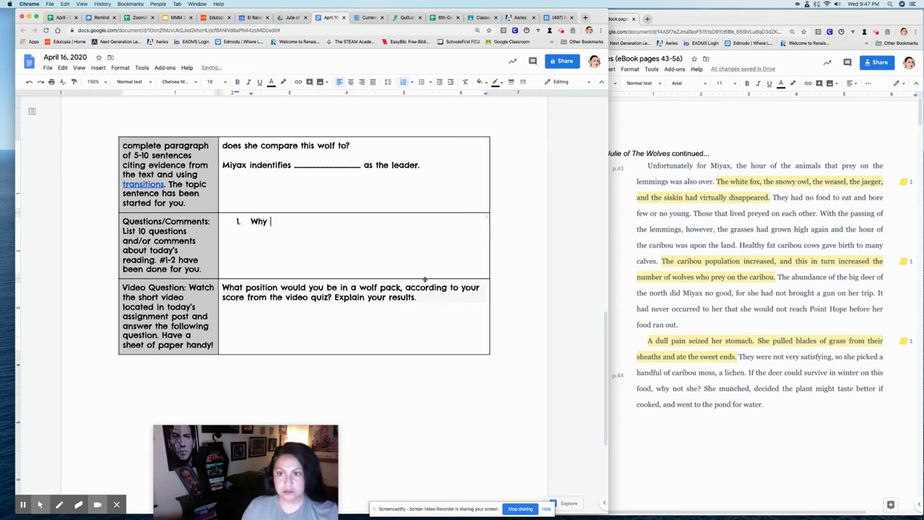
{"action": "type", "text": " did the w"}
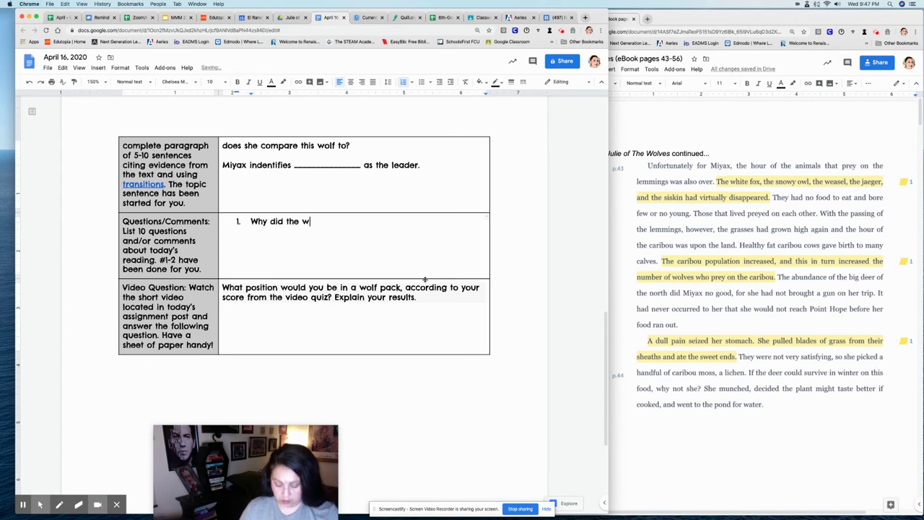
{"action": "type", "text": "hite fox, "}
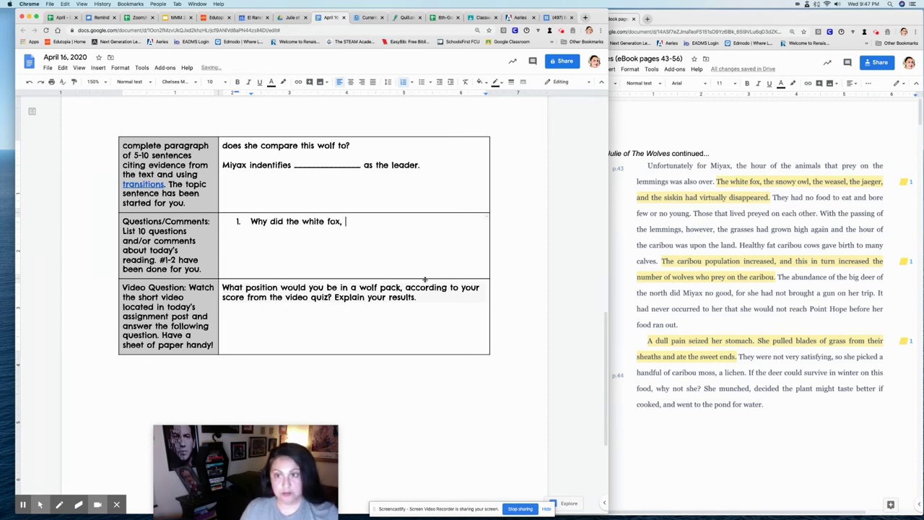
{"action": "type", "text": "the sno"}
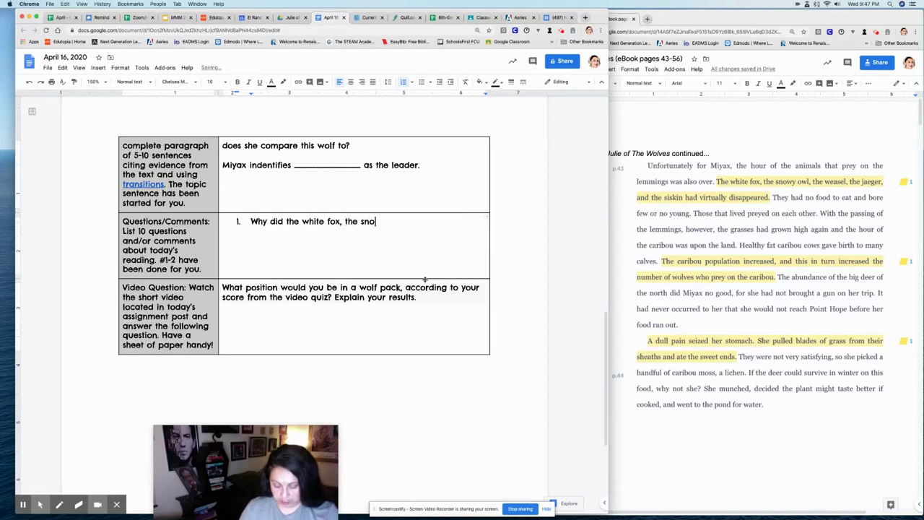
{"action": "type", "text": "wy owl"}
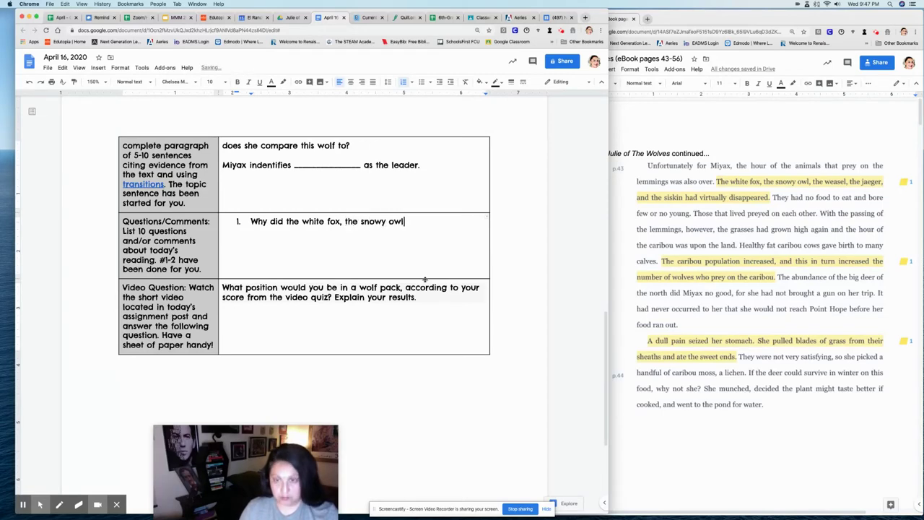
{"action": "type", "text": ", the wease"}
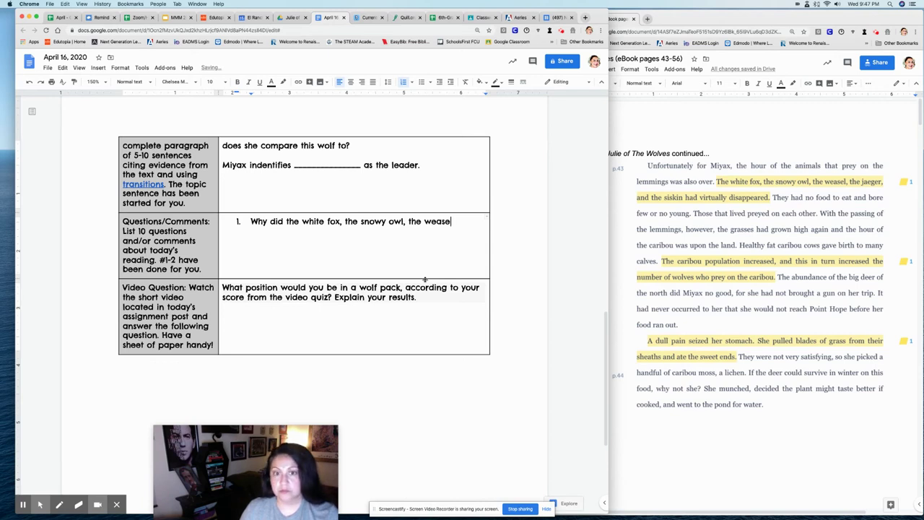
{"action": "type", "text": "l, the jaeger"}
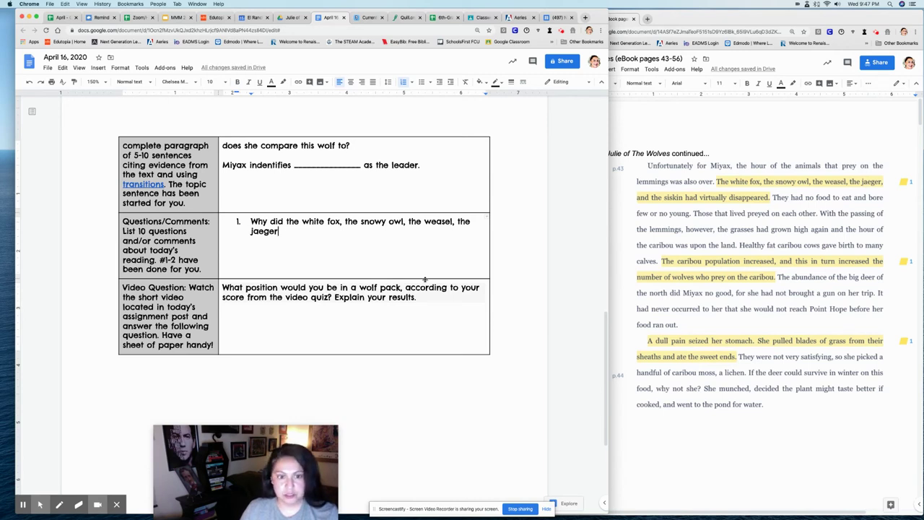
{"action": "type", "text": ", and the siskin"}
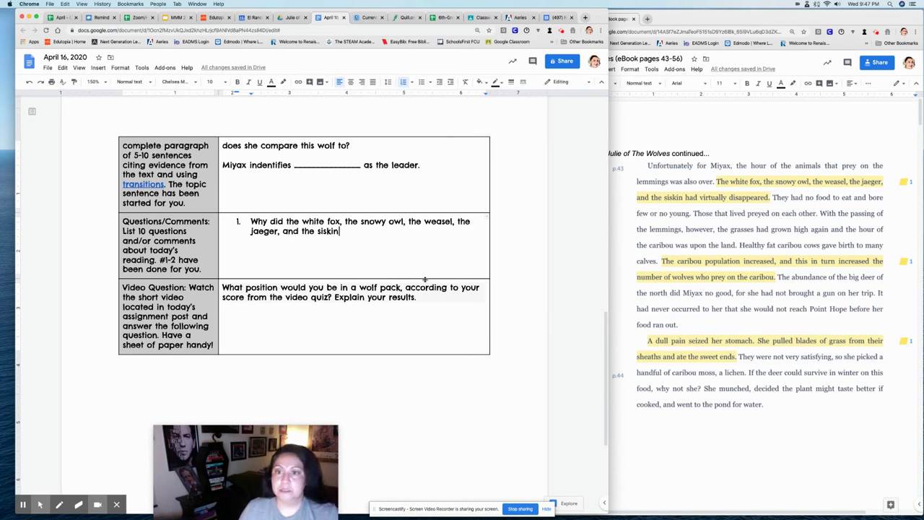
{"action": "type", "text": "\""}
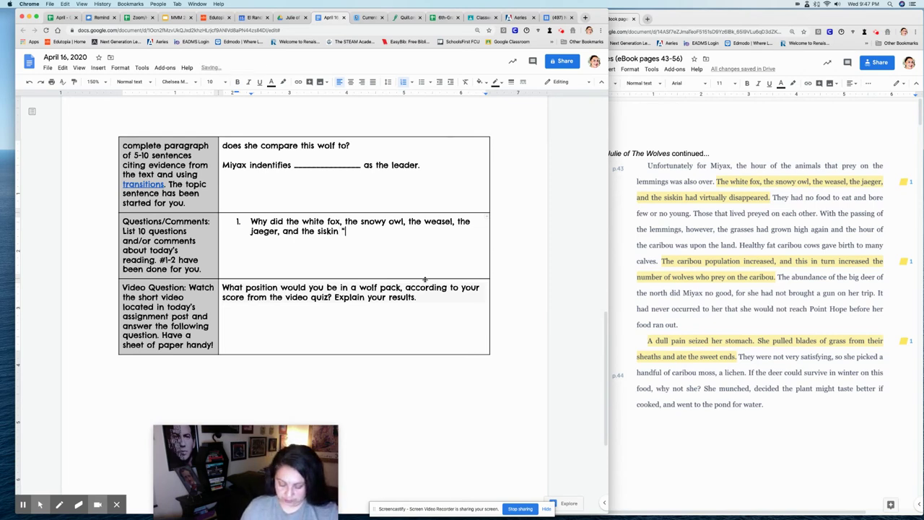
{"action": "type", "text": "virtuall"}
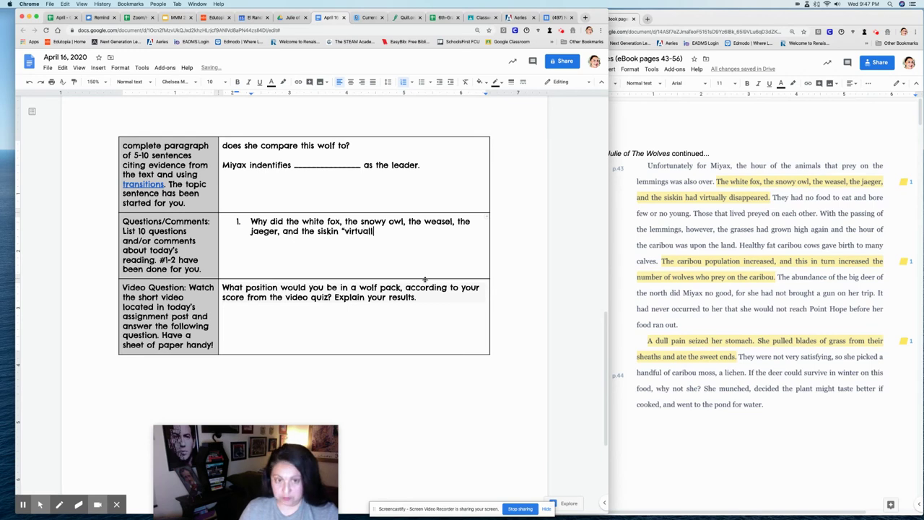
{"action": "type", "text": "y disappear"}
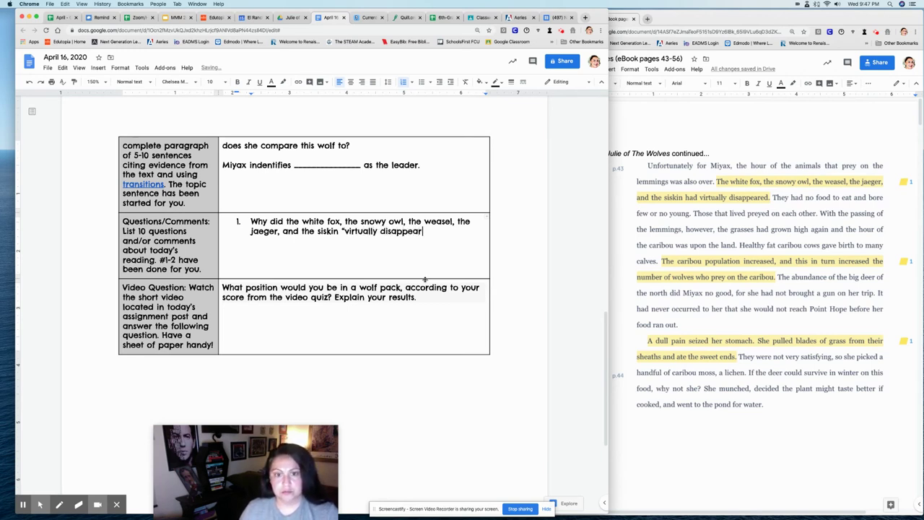
{"action": "type", "text": "?"}
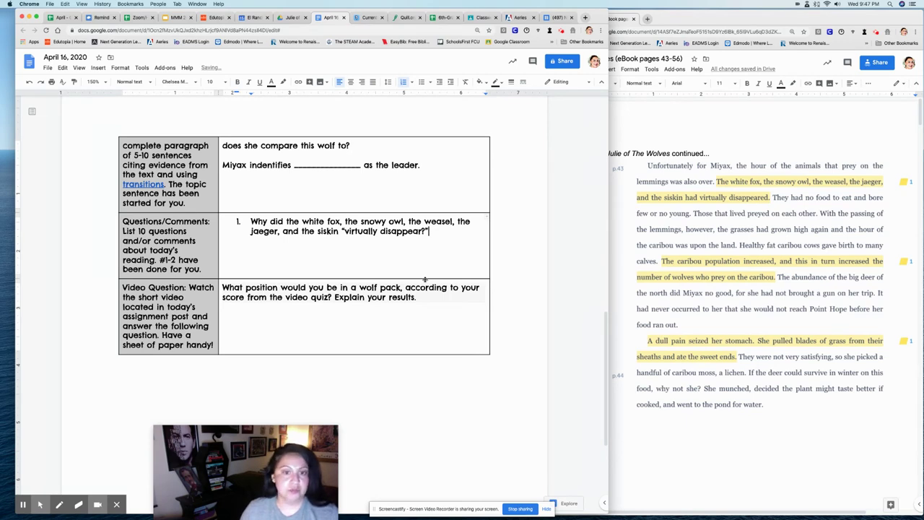
- Move the question mark outside the closing quotation mark after "virtually disappear" in the first Questions/Comments response
{"action": "key", "text": "BackSpace"}
{"action": "type", "text": "\"?"}
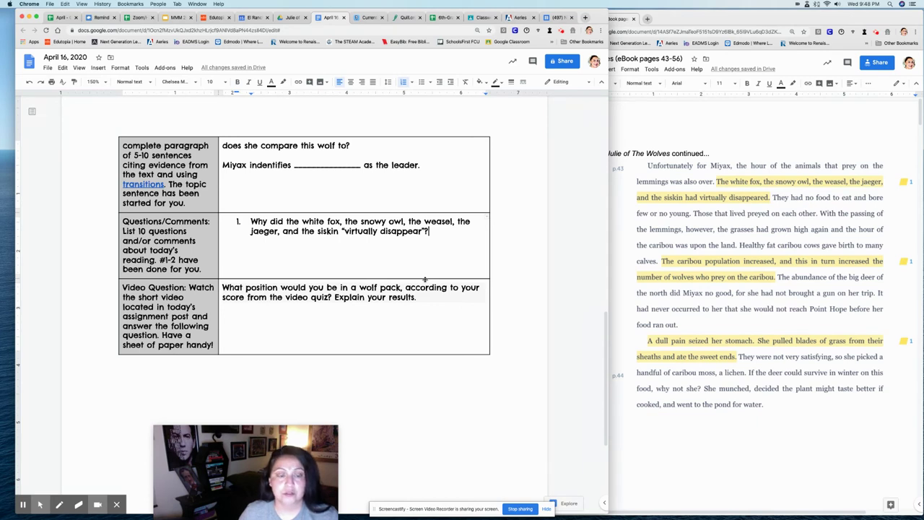
- Add "I predict that Miyax will learn to hunt so she can eat meat and not grass." as response 2 and start an empty item 3
{"action": "key", "text": "Return"}
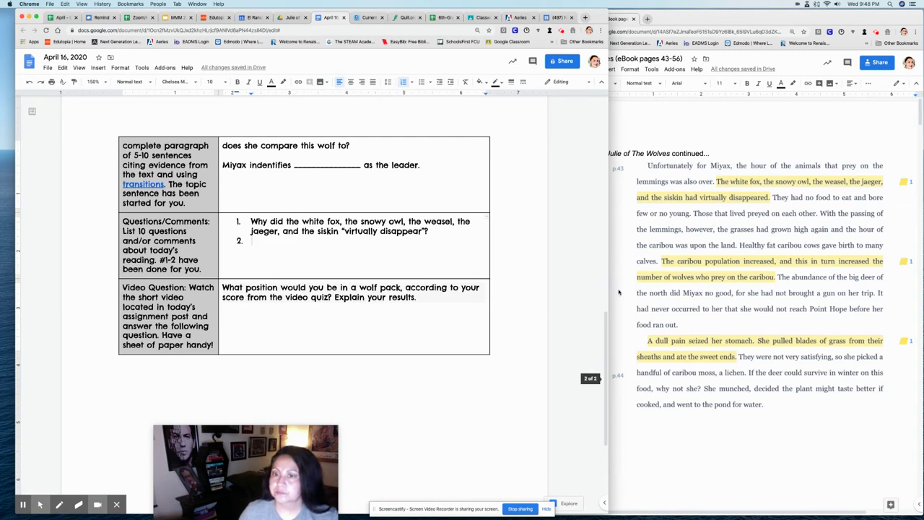
{"action": "scroll", "coordinate": [712, 274], "scroll_direction": "down", "scroll_amount": 3}
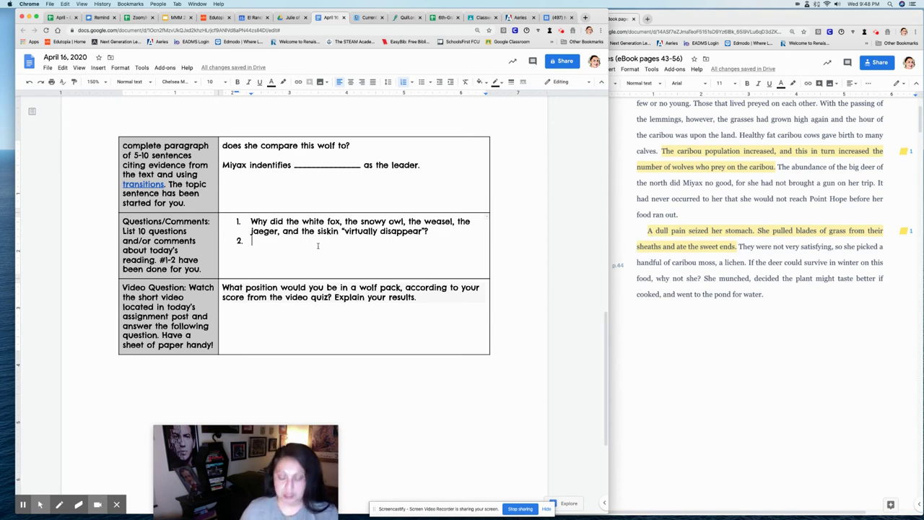
{"action": "type", "text": "I pred"}
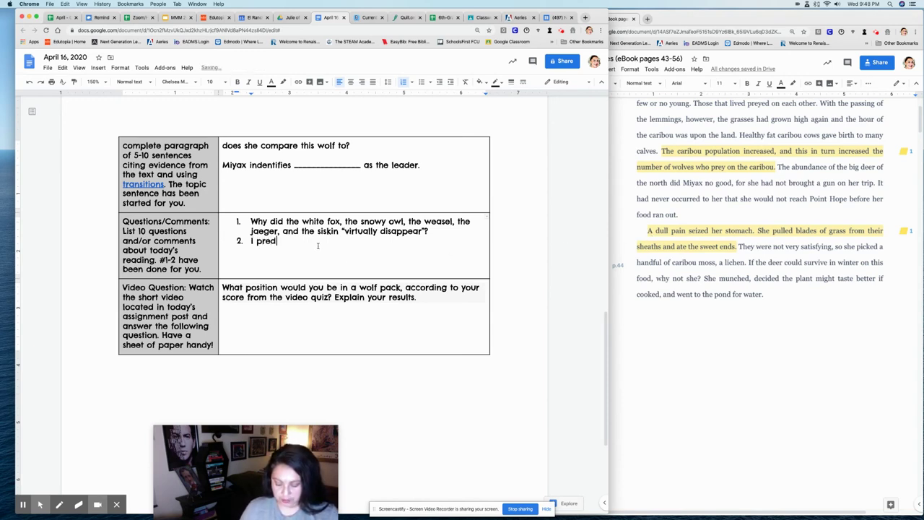
{"action": "type", "text": "ict that "}
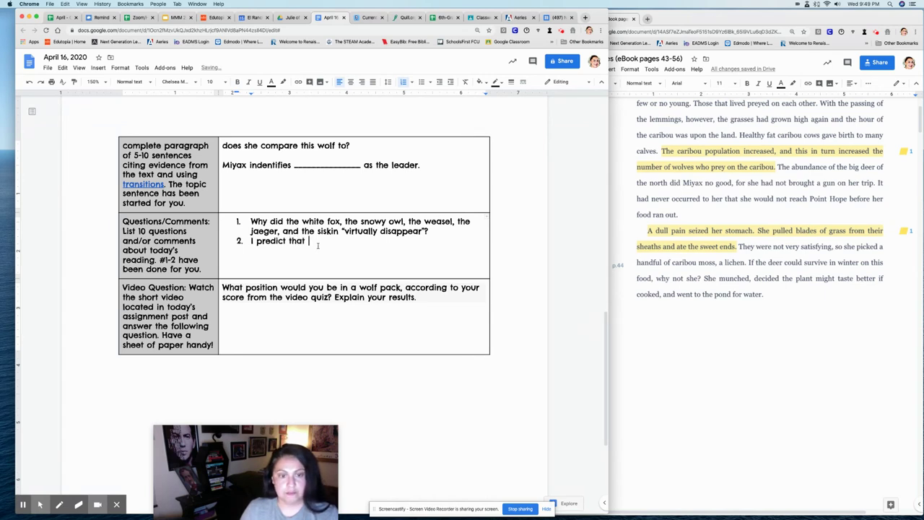
{"action": "type", "text": "Miy"}
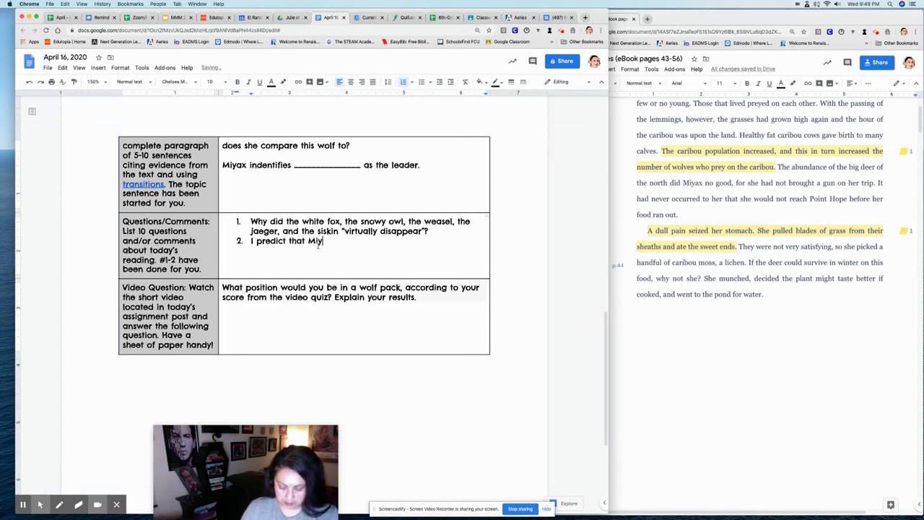
{"action": "type", "text": "ax will learn"}
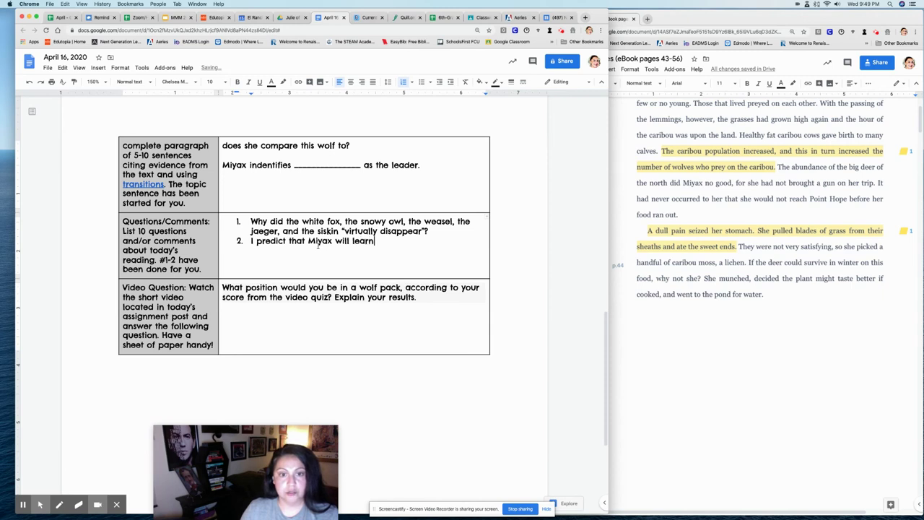
{"action": "type", "text": " to hunt"}
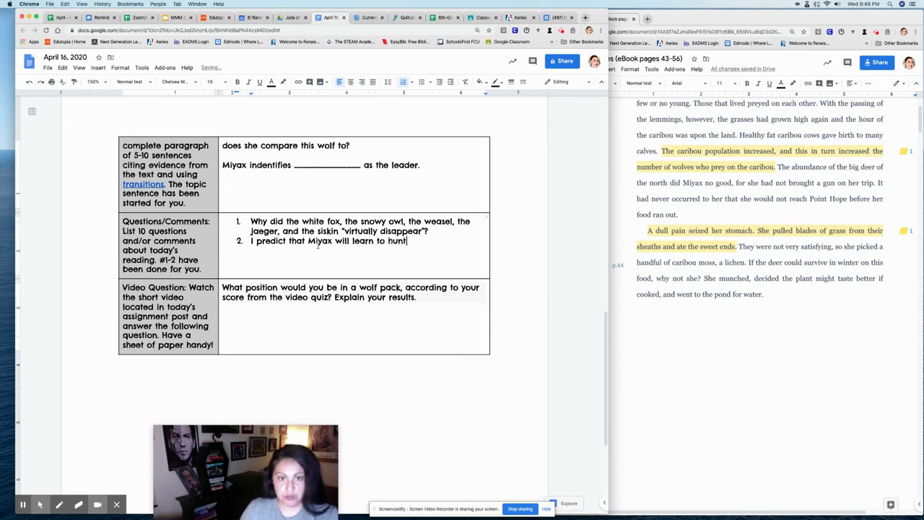
{"action": "type", "text": " so she ca"}
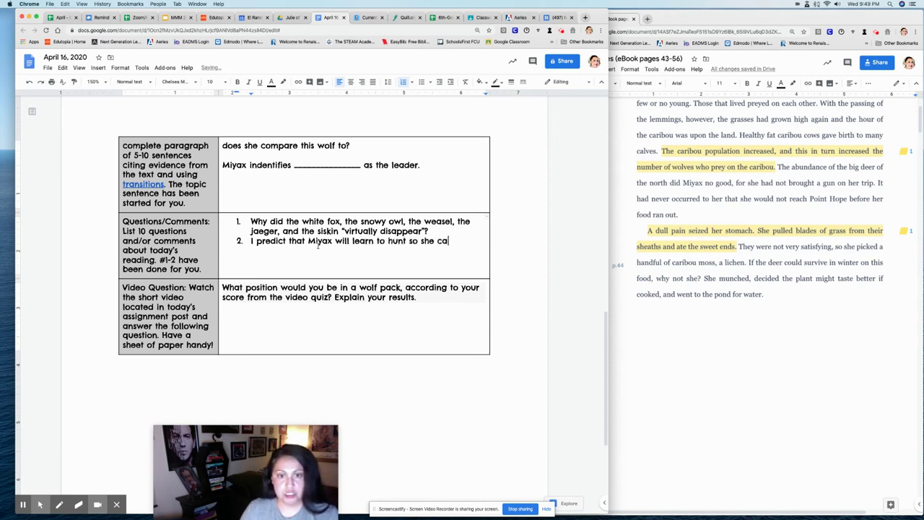
{"action": "type", "text": "n eat mea"}
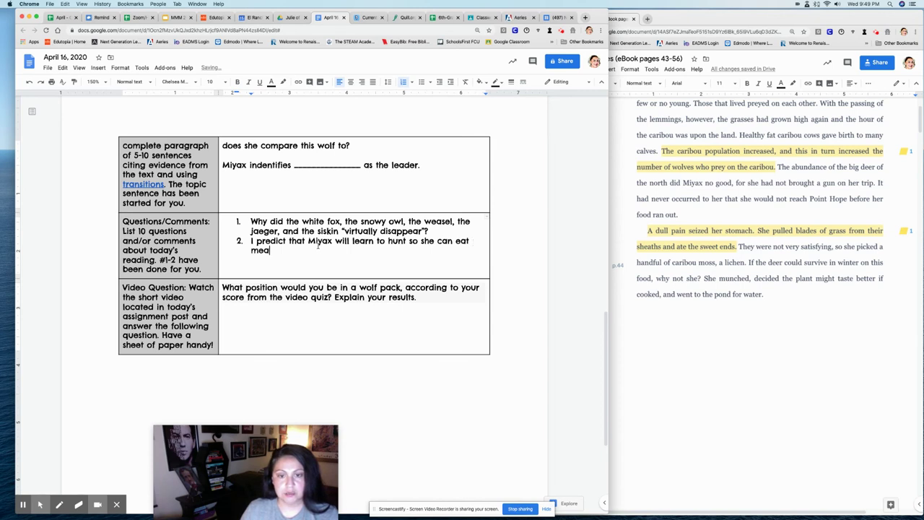
{"action": "type", "text": "t and not grass."}
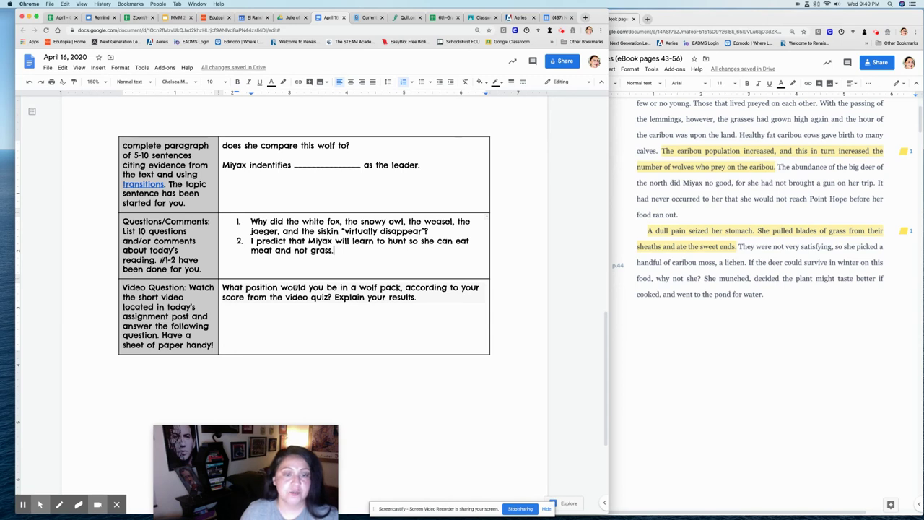
{"action": "key", "text": "Return"}
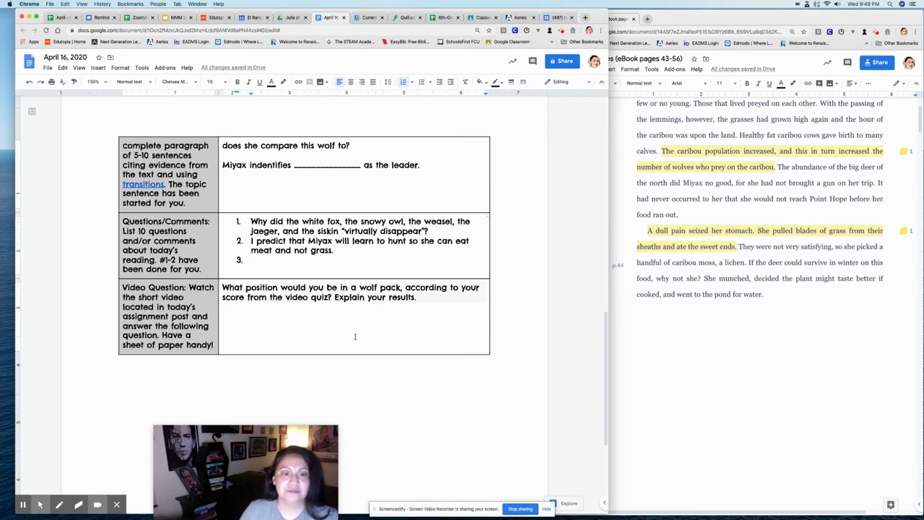
- Check the wolf pack video attached to the Google Classroom assignment, and return to the beginning of the April 16, 2020 lesson plan
{"action": "scroll", "coordinate": [354, 337], "scroll_direction": "down", "scroll_amount": 1}
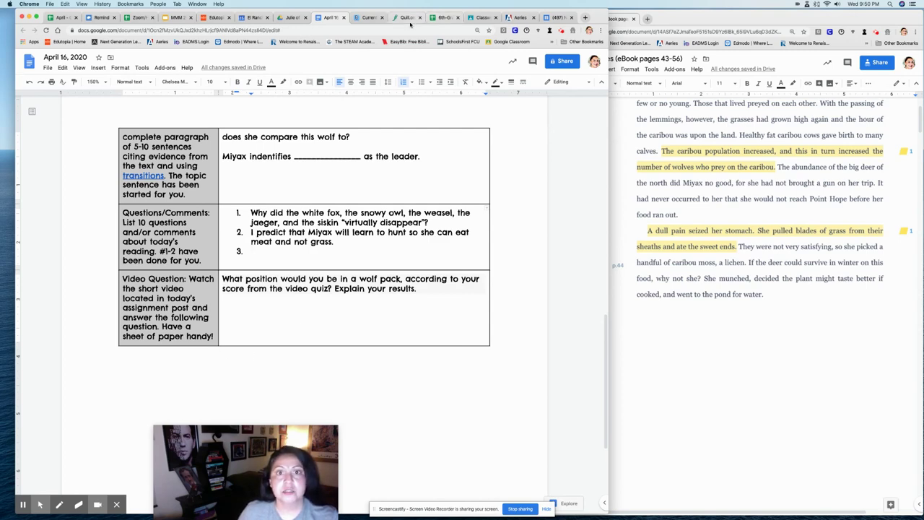
{"action": "left_click", "coordinate": [473, 17]}
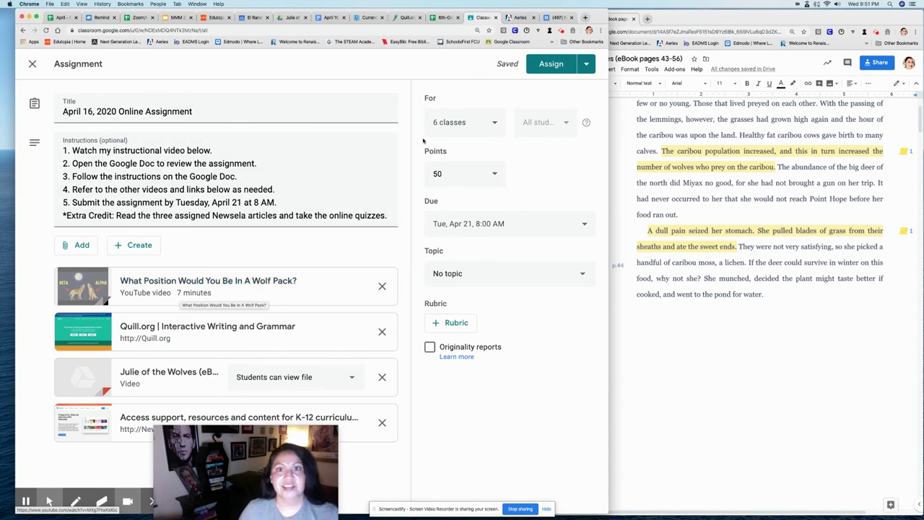
{"action": "left_click", "coordinate": [328, 18]}
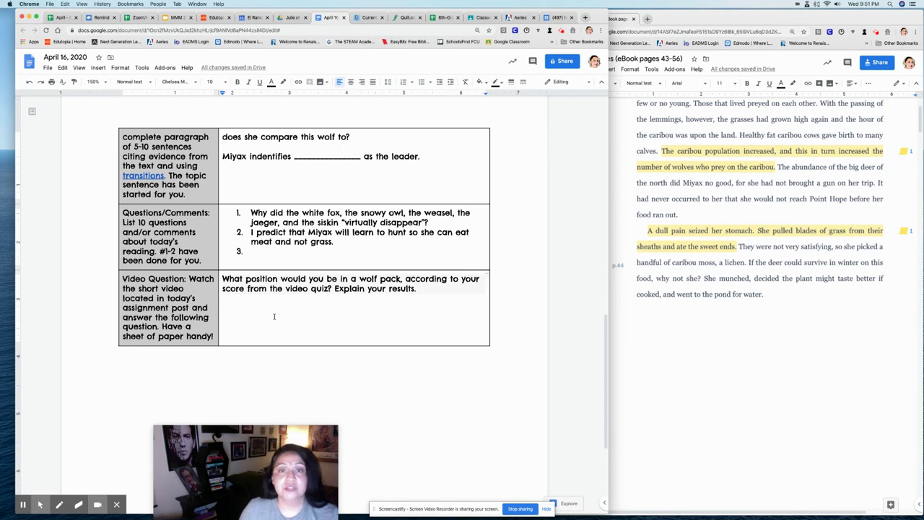
{"action": "scroll", "coordinate": [275, 316], "scroll_direction": "up", "scroll_amount": 10}
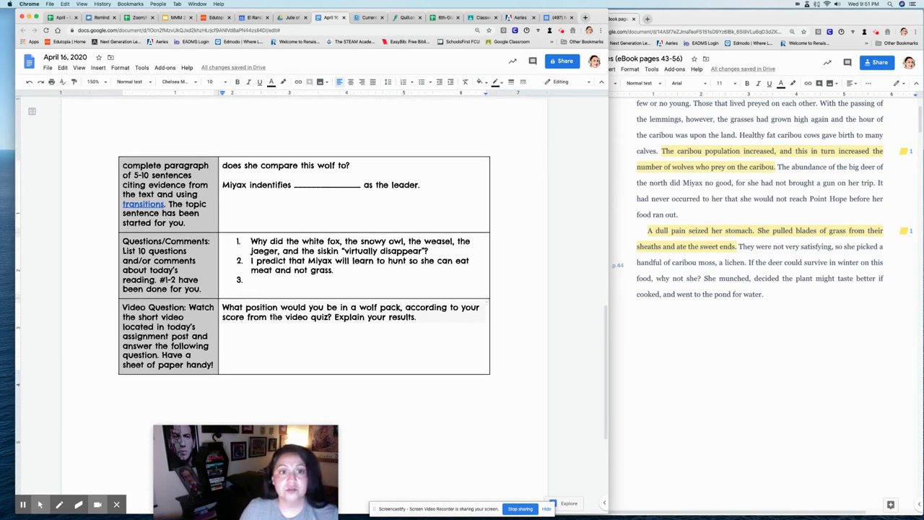
{"action": "scroll", "coordinate": [274, 316], "scroll_direction": "up", "scroll_amount": 4}
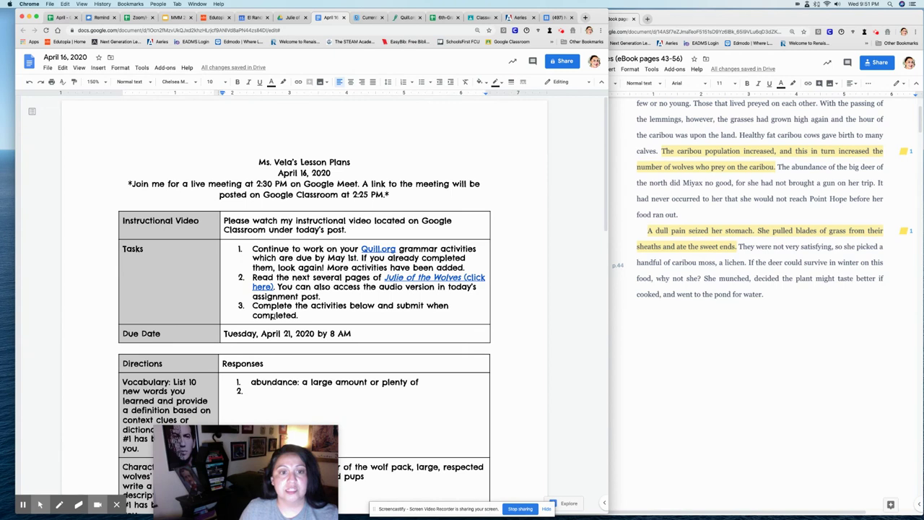